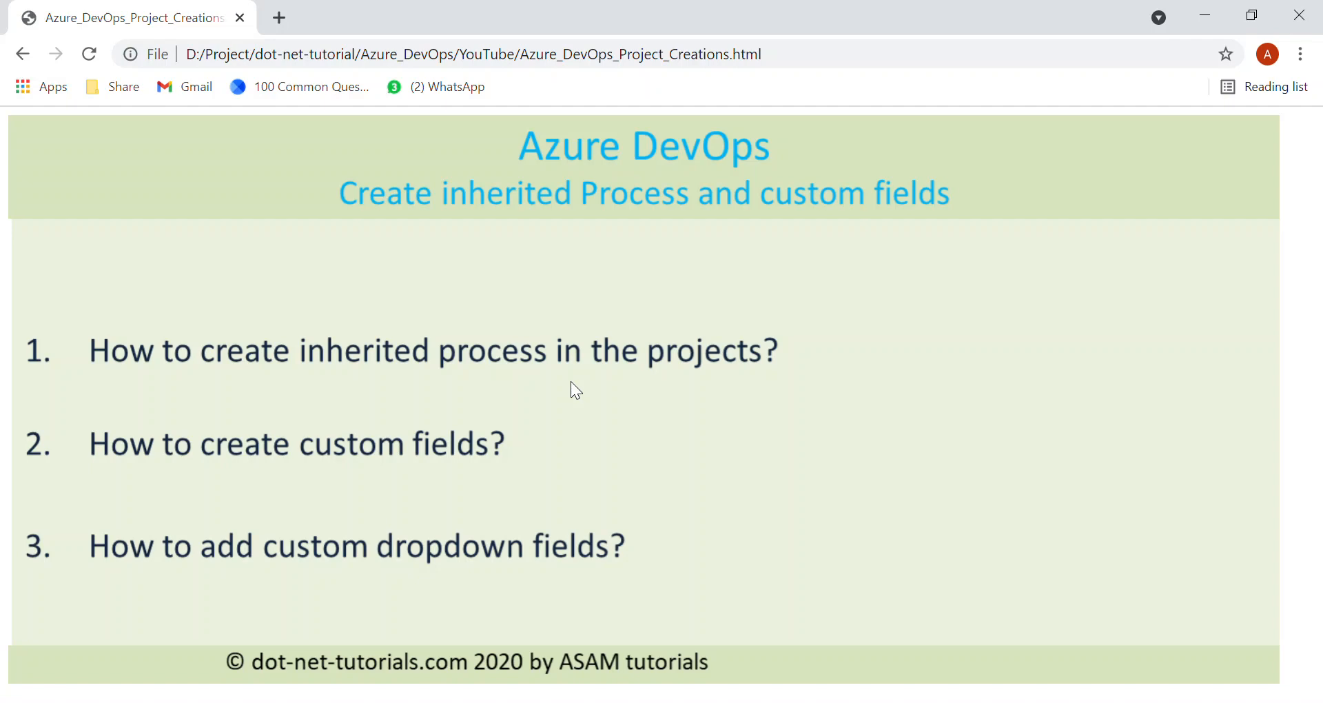
- Open the dev.azure.com projects home page in a new browser tab
left_click(276, 13)
type("dev")
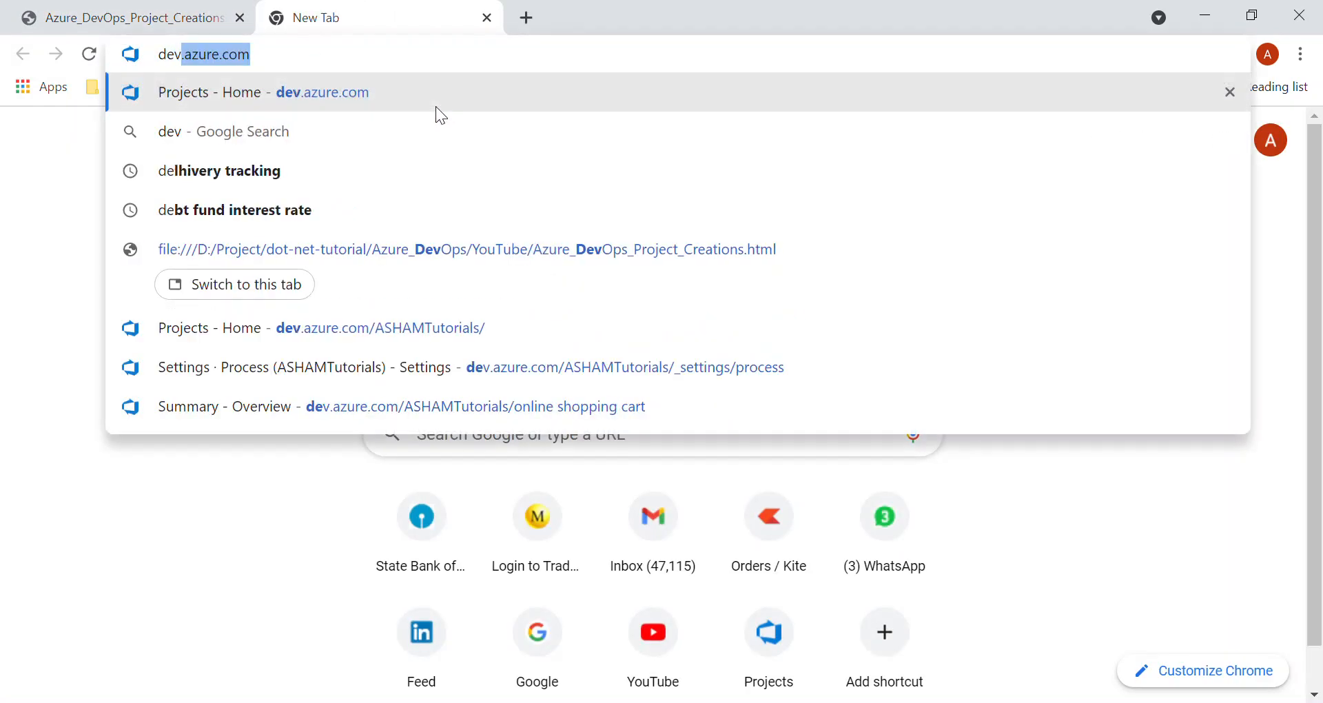
key("Right")
key("Return")
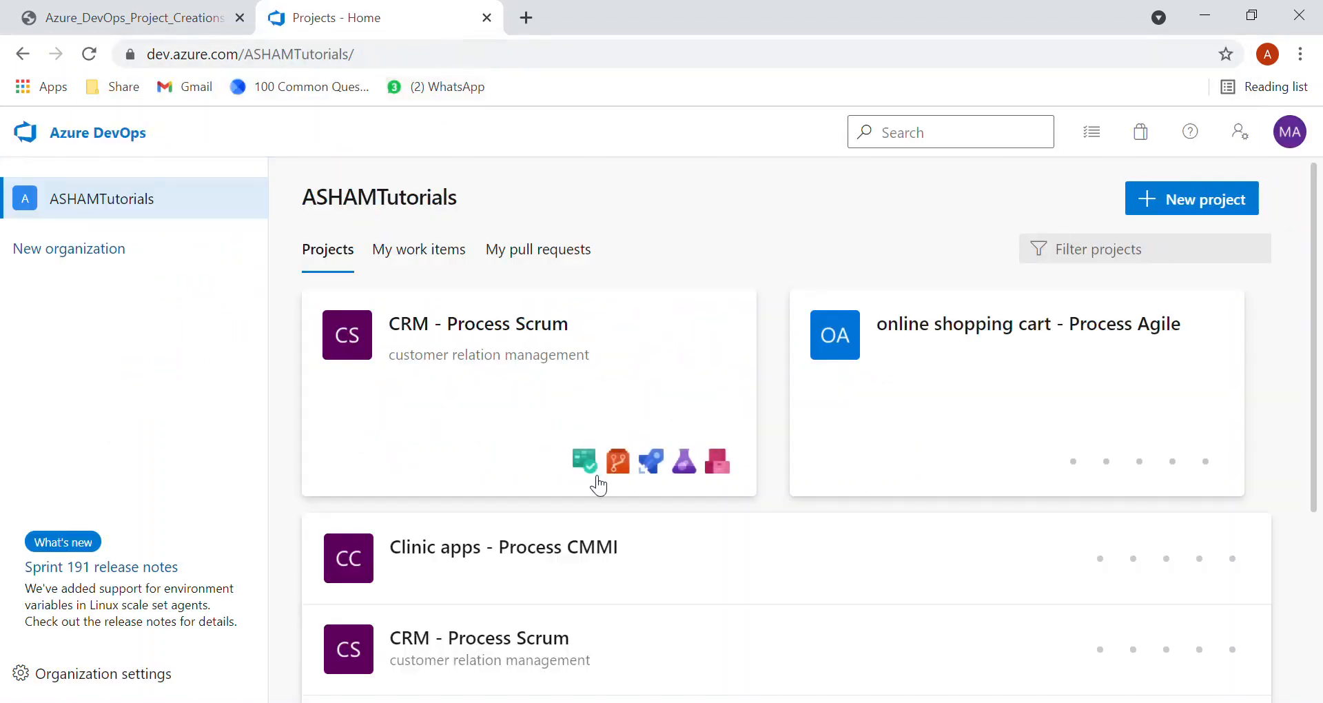
- Open the Process page under Boards in the organization settings
left_click(107, 676)
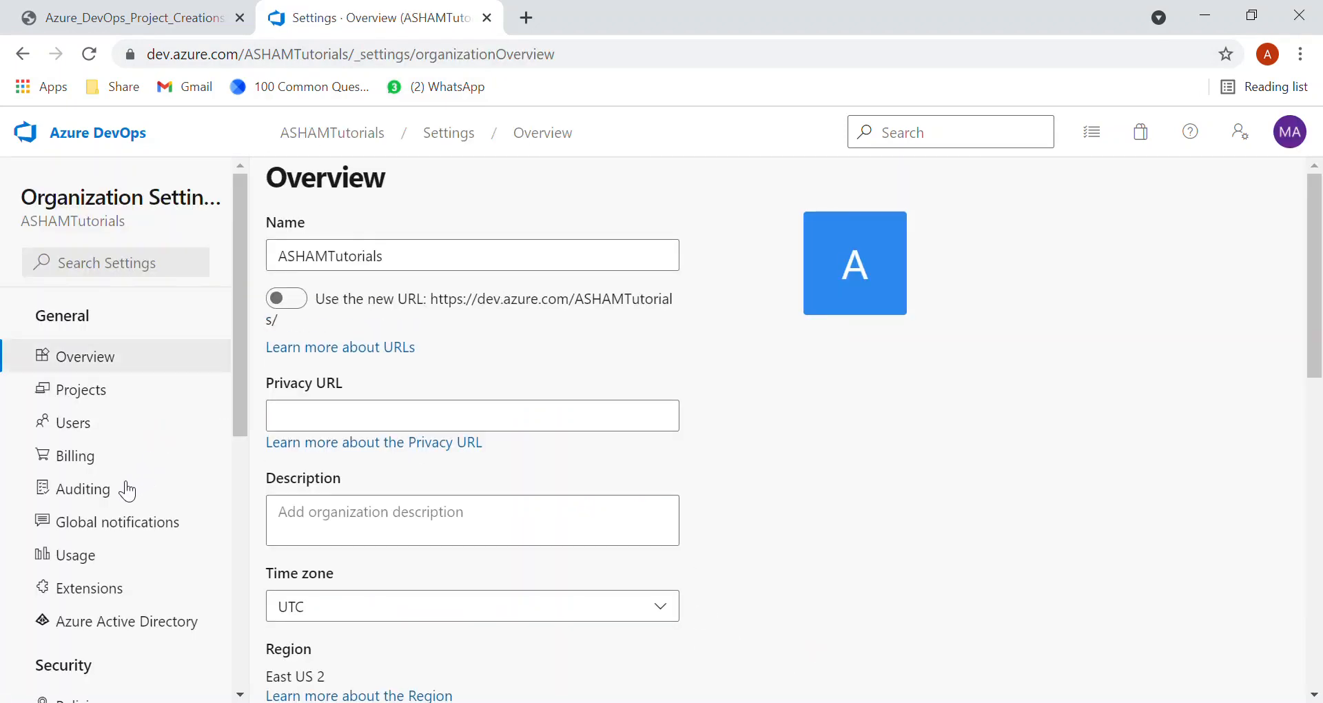
scroll(107, 494, "down", 6)
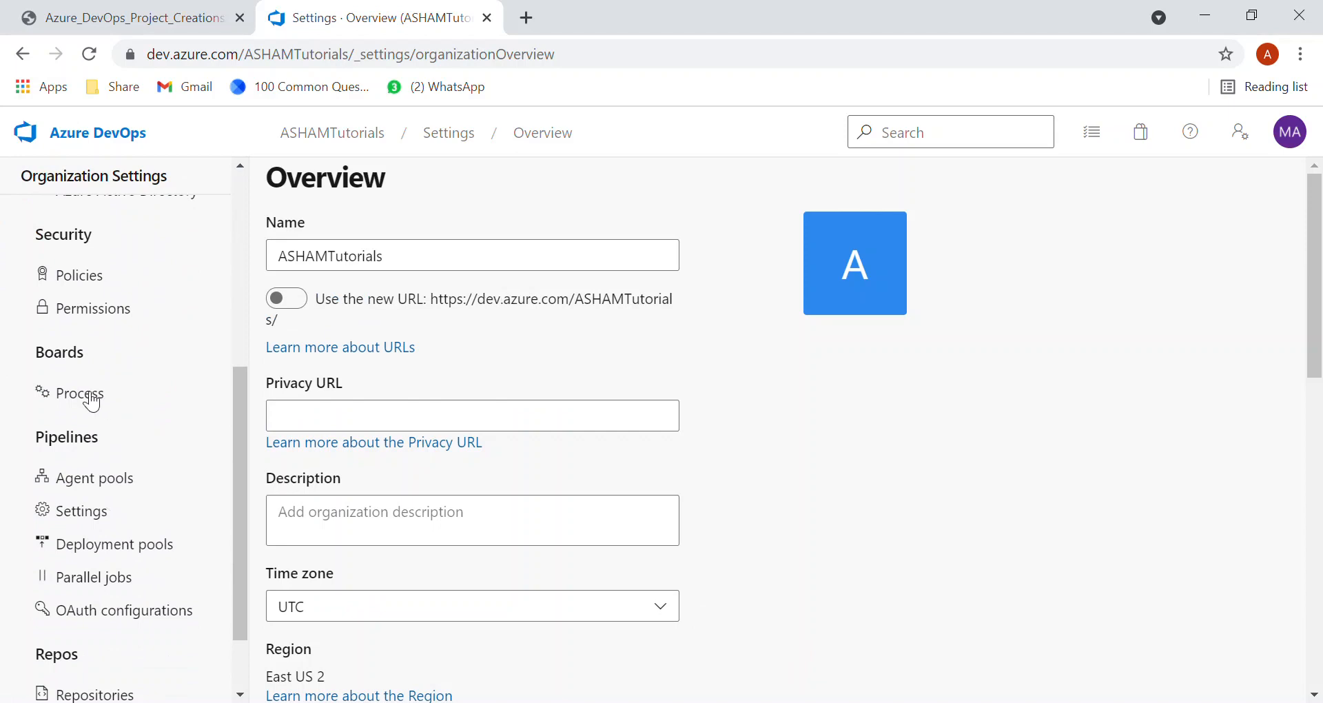
left_click(91, 397)
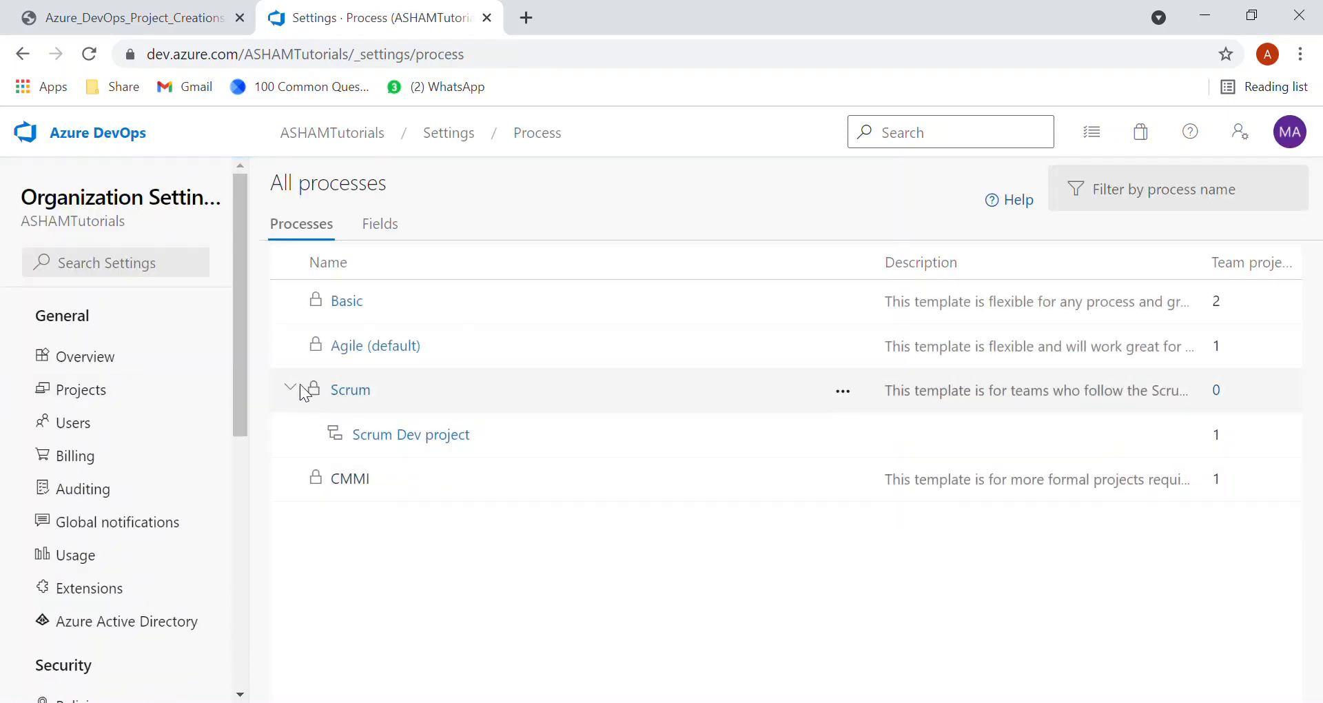
- Examine the Bug work item layout of the default Agile process, then return to the list of all processes
left_click(290, 388)
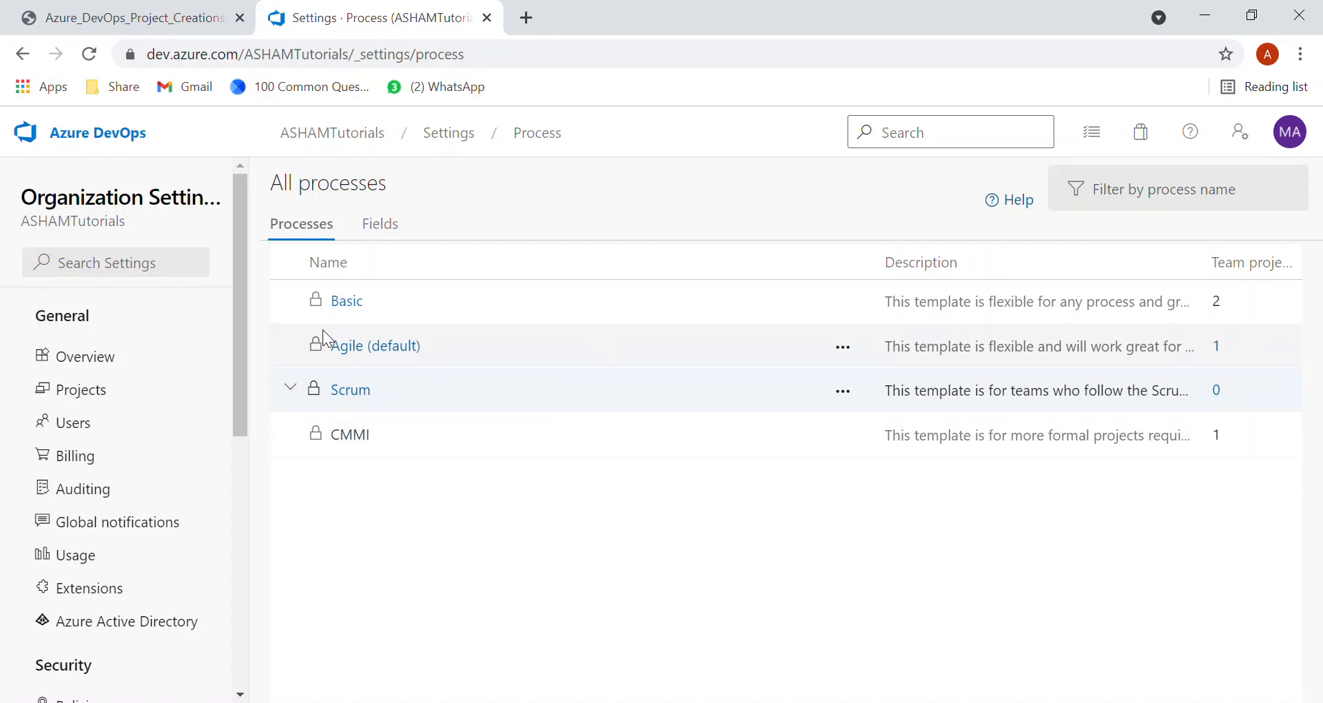
left_click(380, 348)
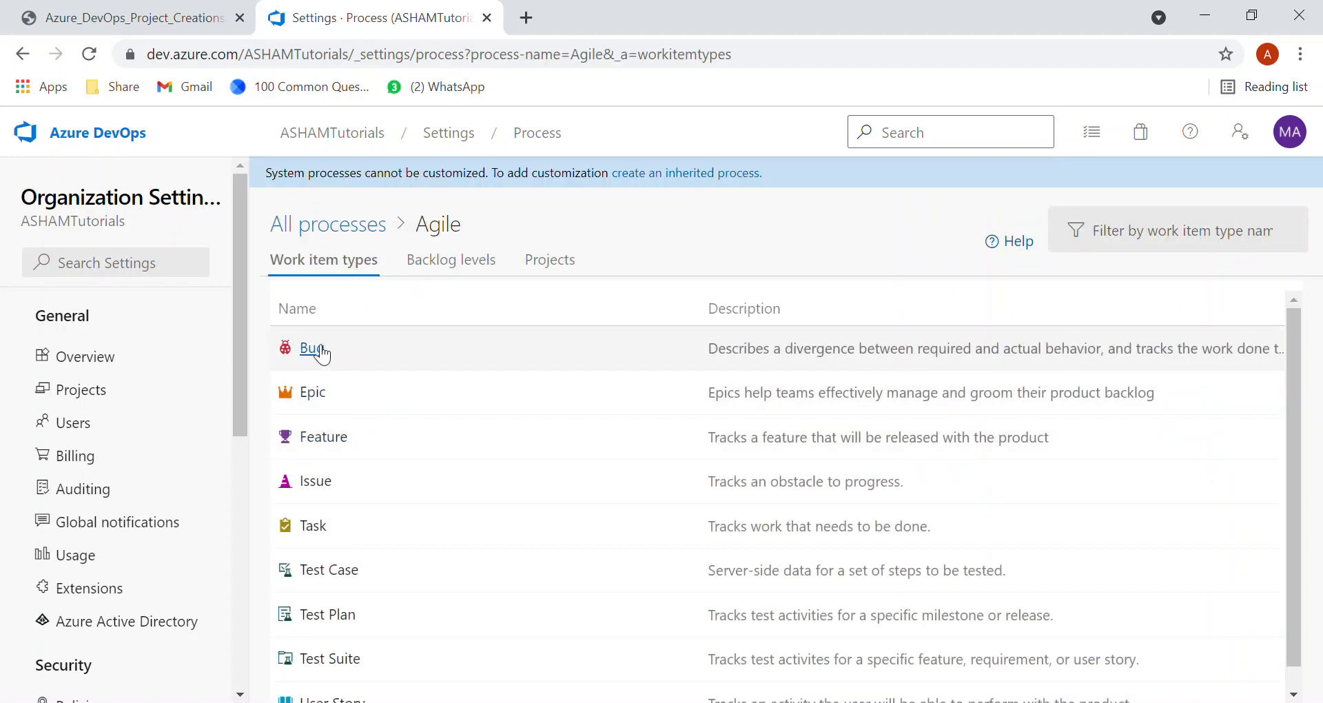
left_click(326, 353)
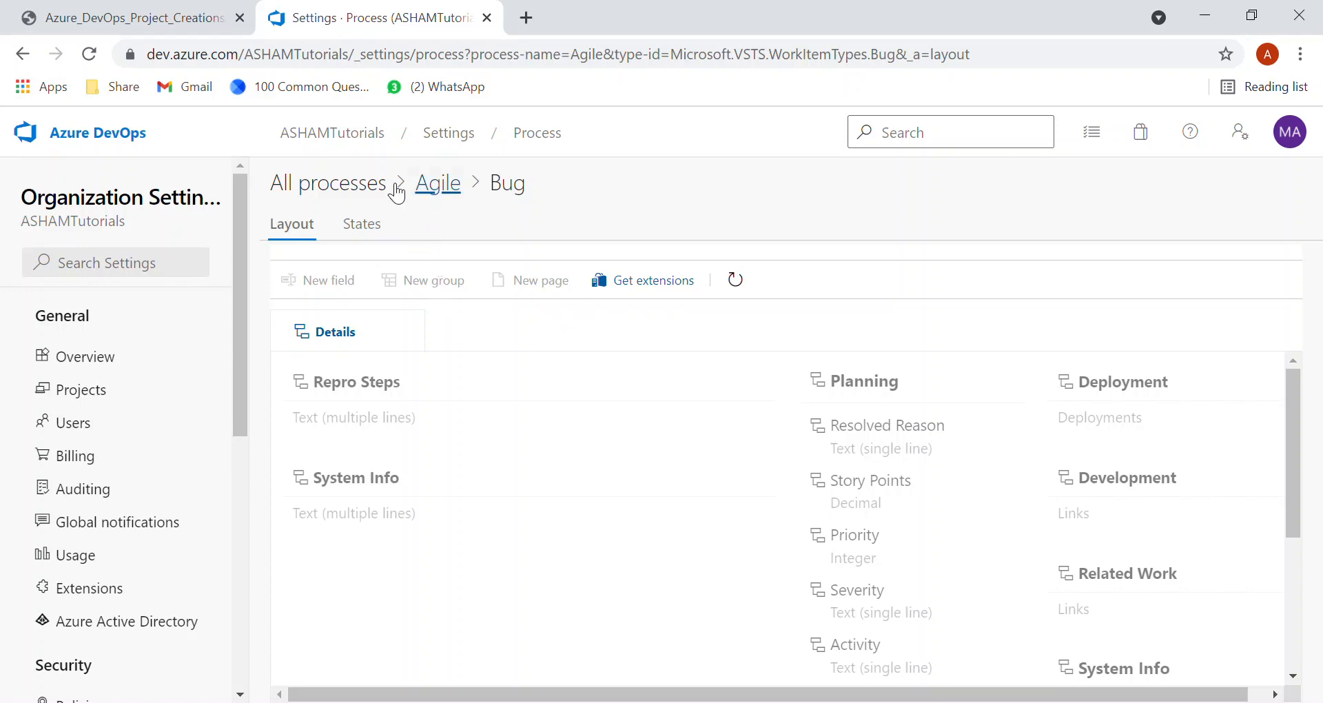
left_click(358, 188)
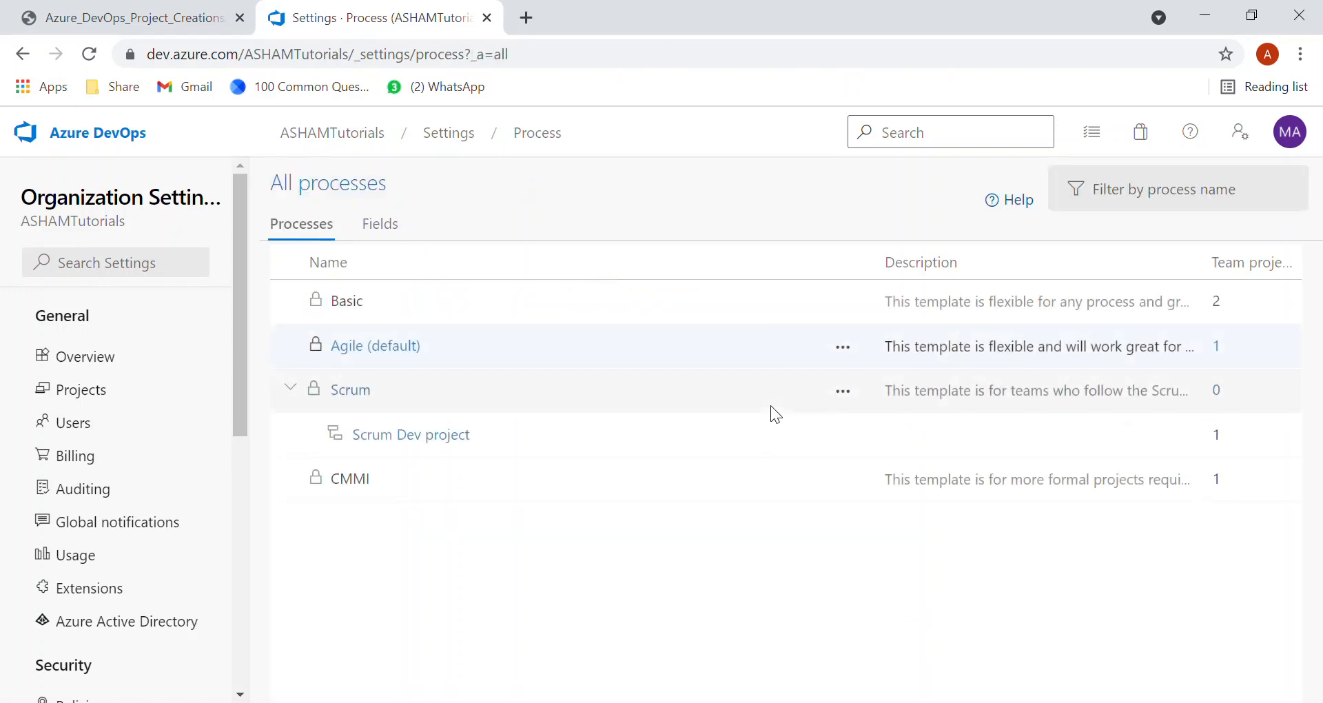
- Create an inherited process from Agile named "Dev Agile project"
left_click(843, 346)
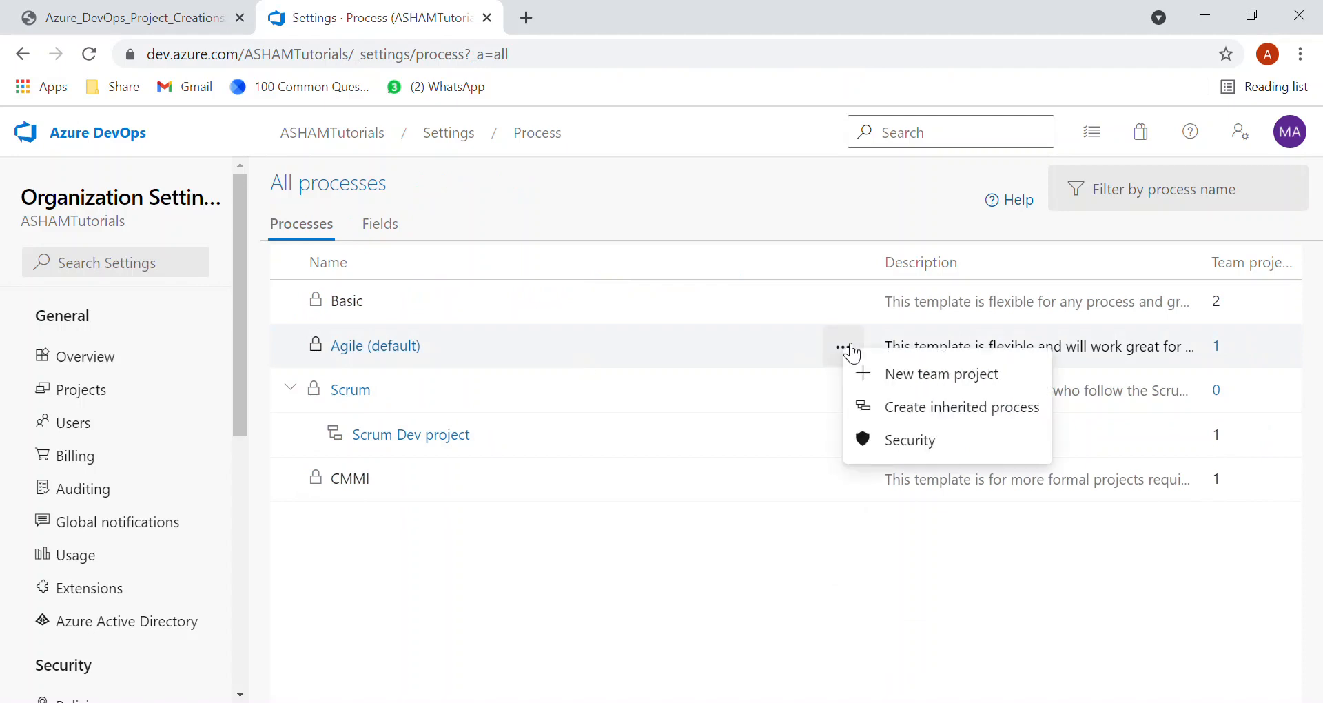
left_click(934, 411)
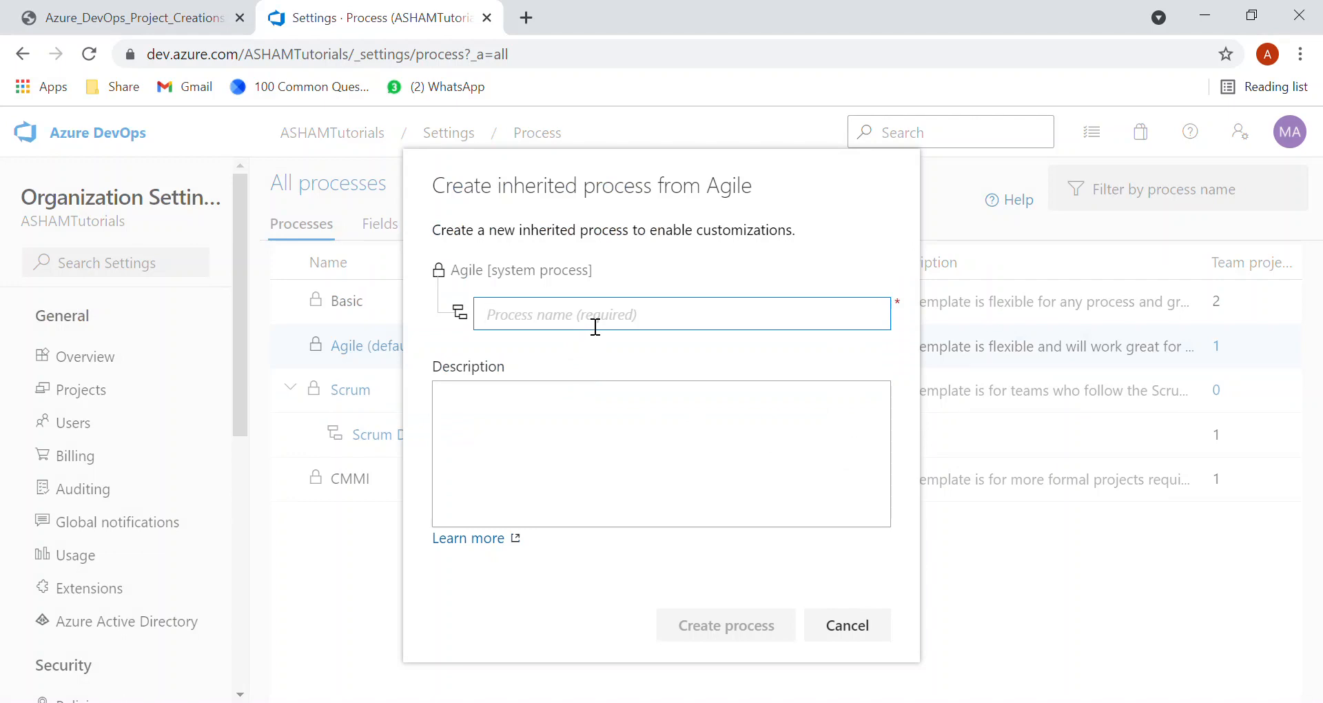
type("Dev")
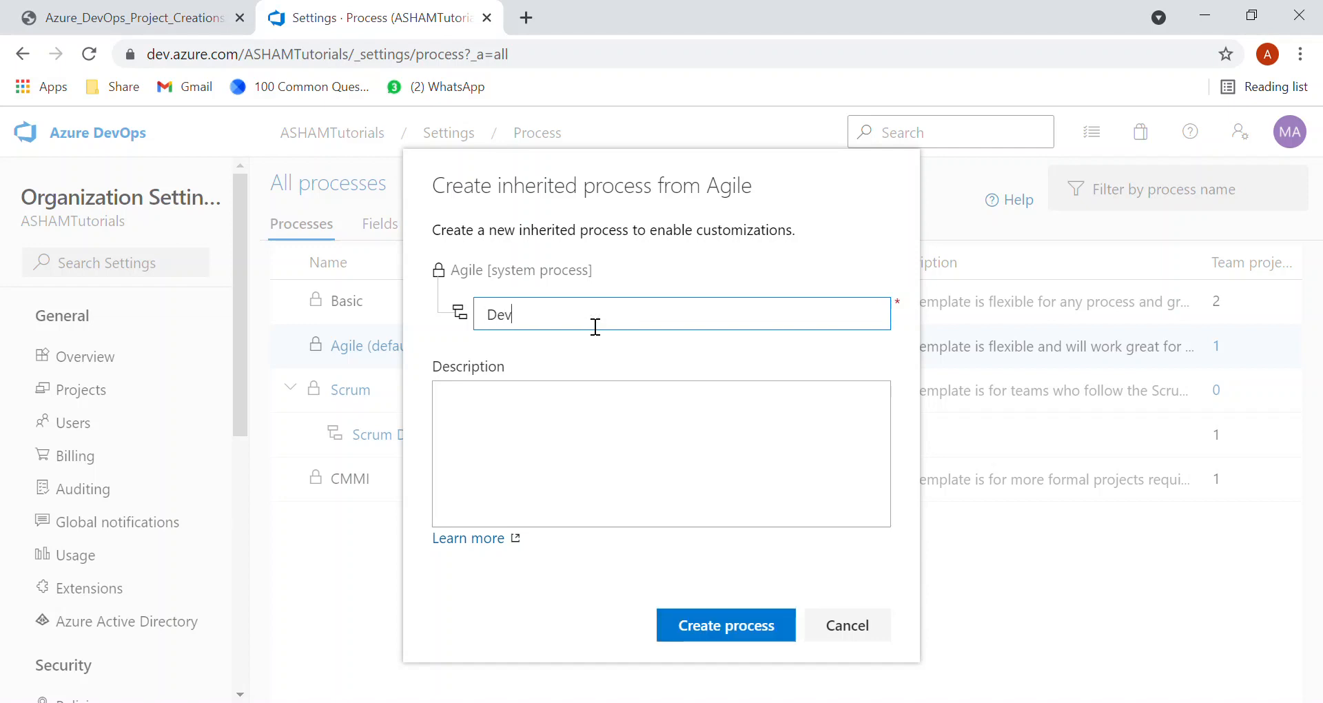
type(" Agile project")
left_click(725, 625)
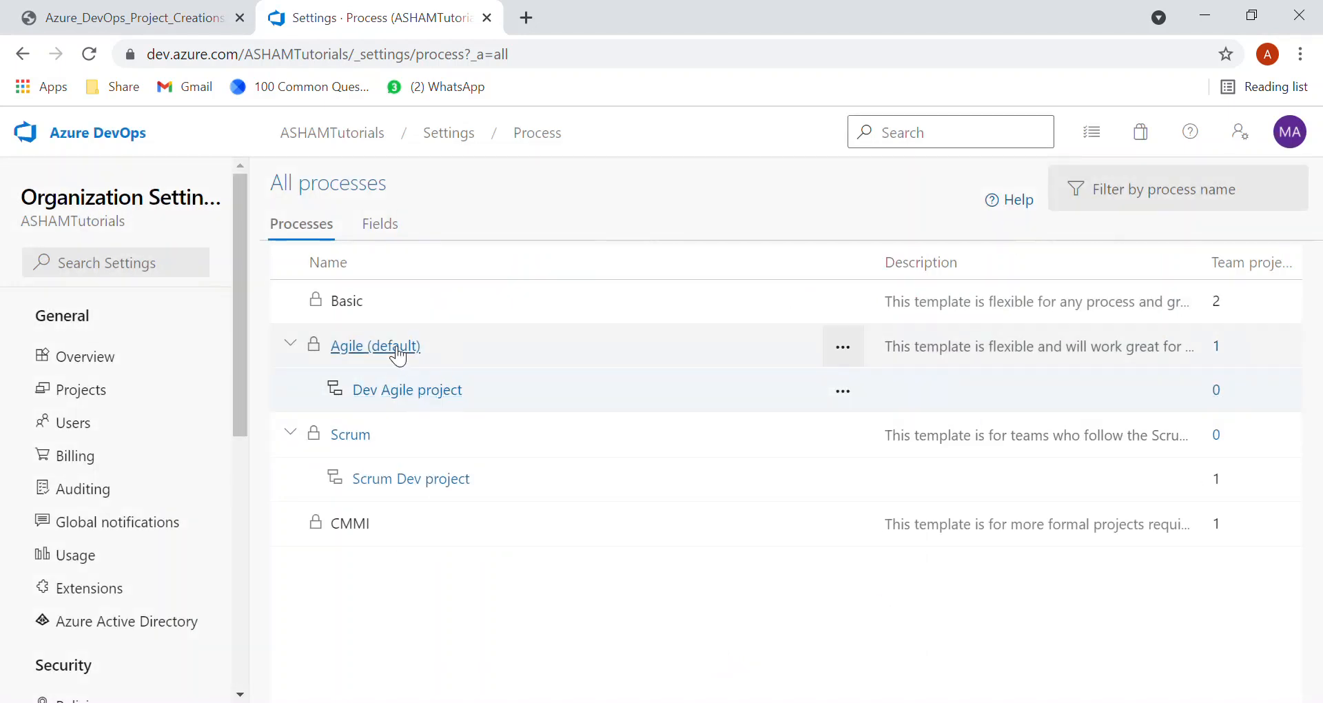
- Change the process of the "online shopping cart - Process Agile" project from Agile to Dev Agile project
left_click(397, 353)
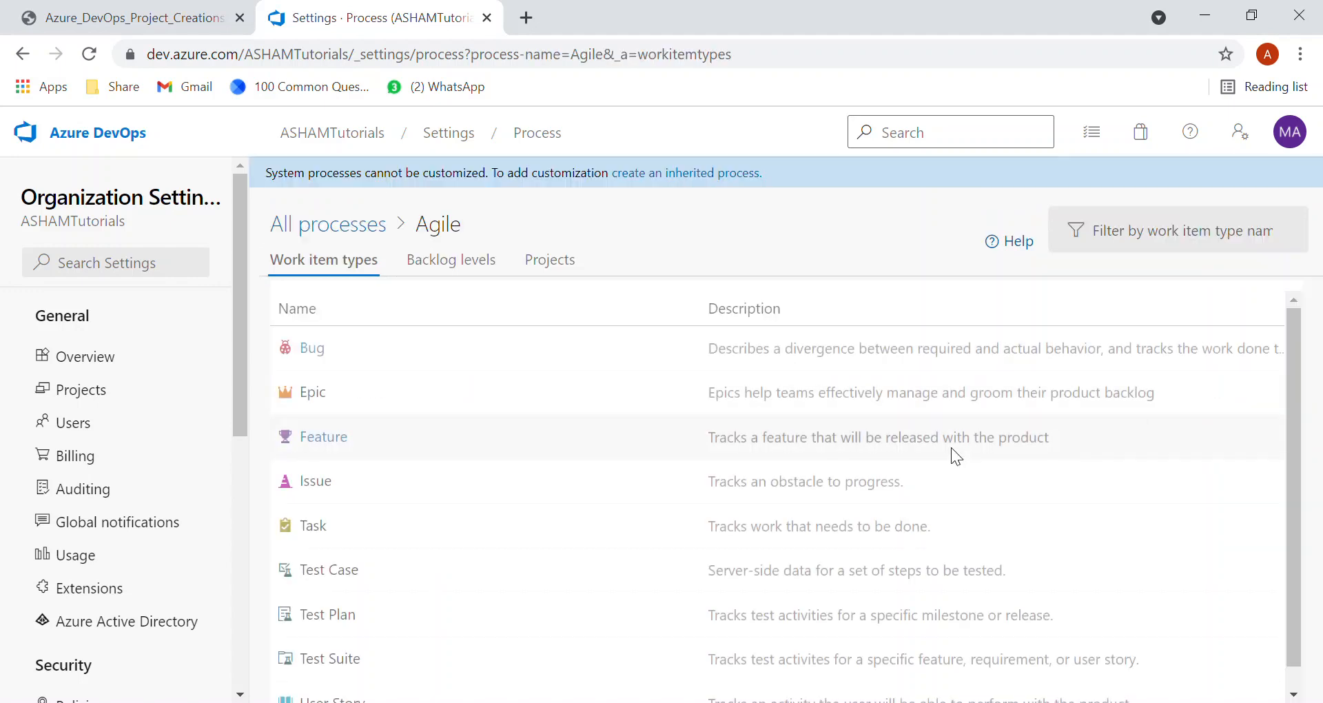
left_click(547, 260)
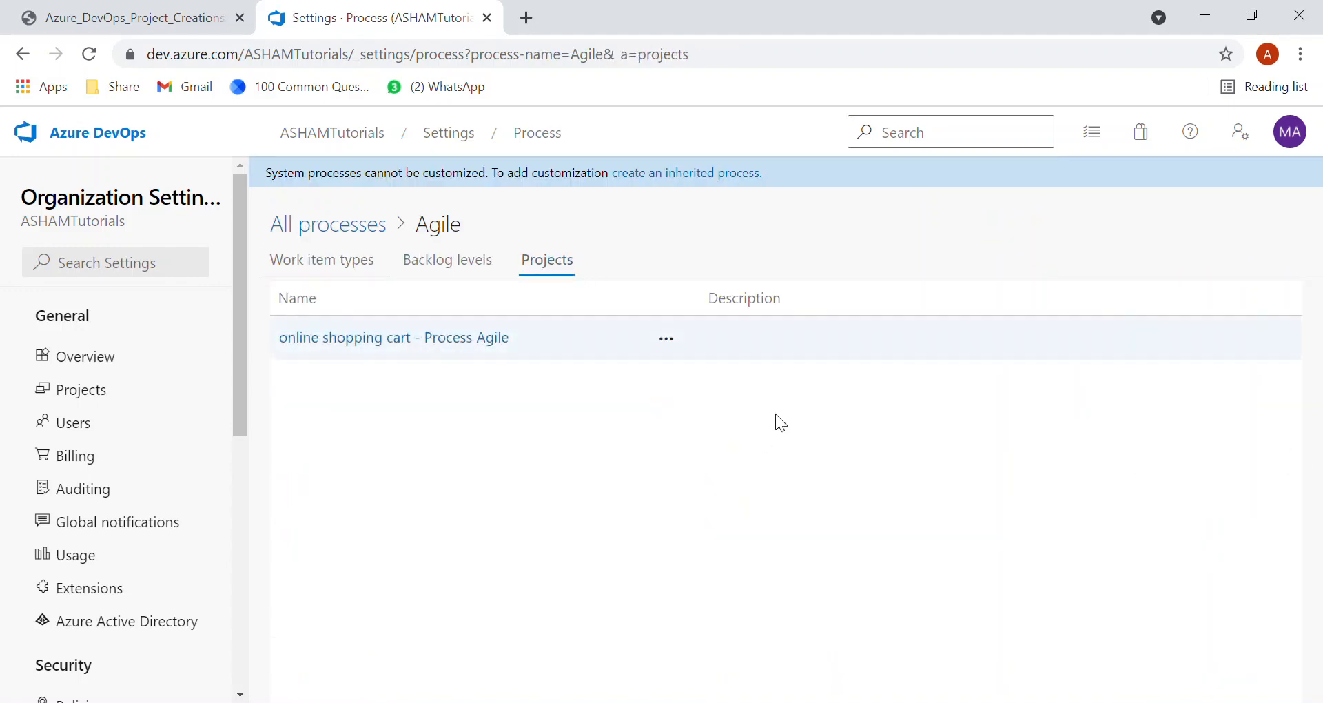
left_click(667, 339)
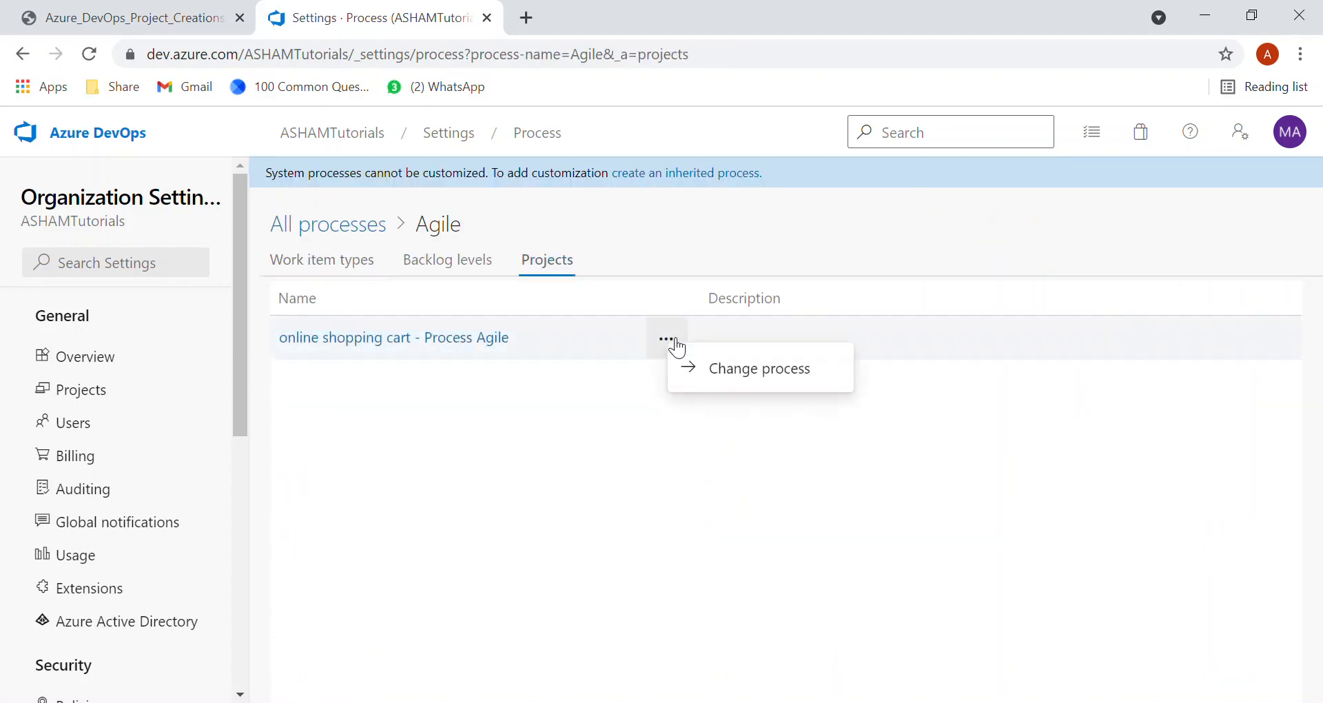
left_click(776, 385)
left_click(1123, 287)
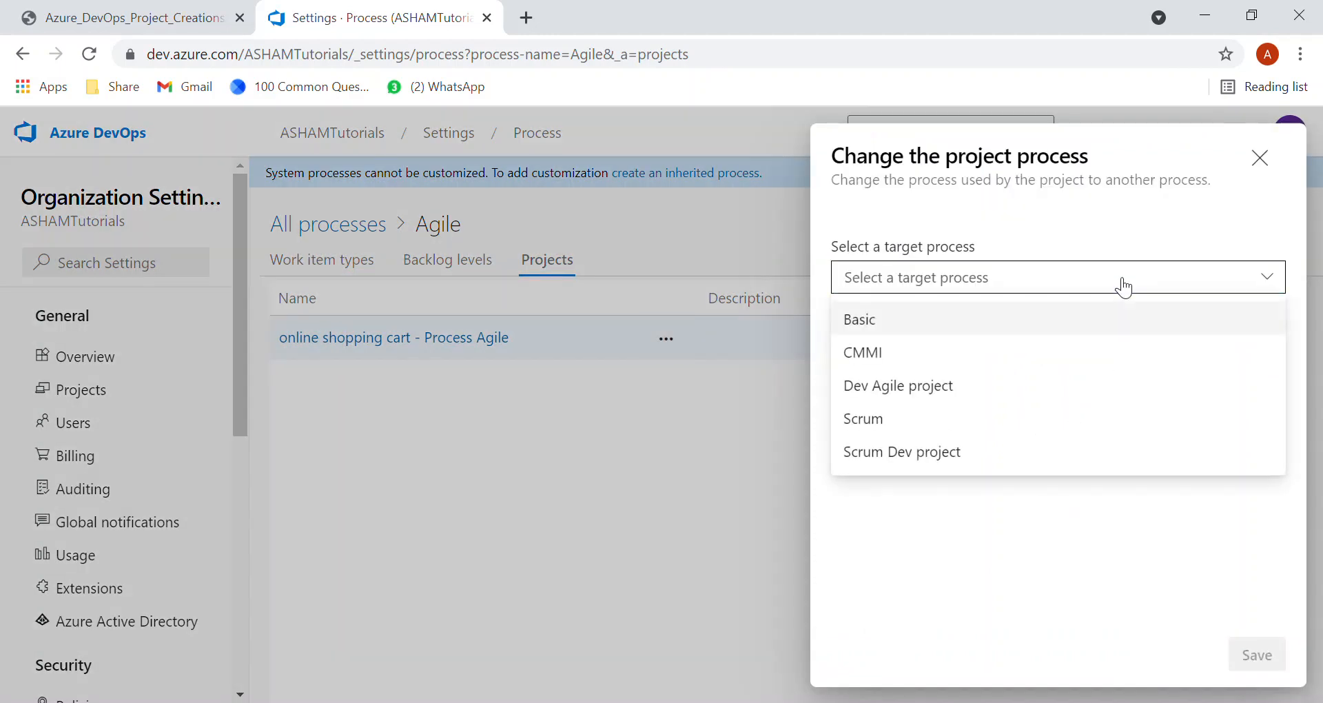
left_click(941, 387)
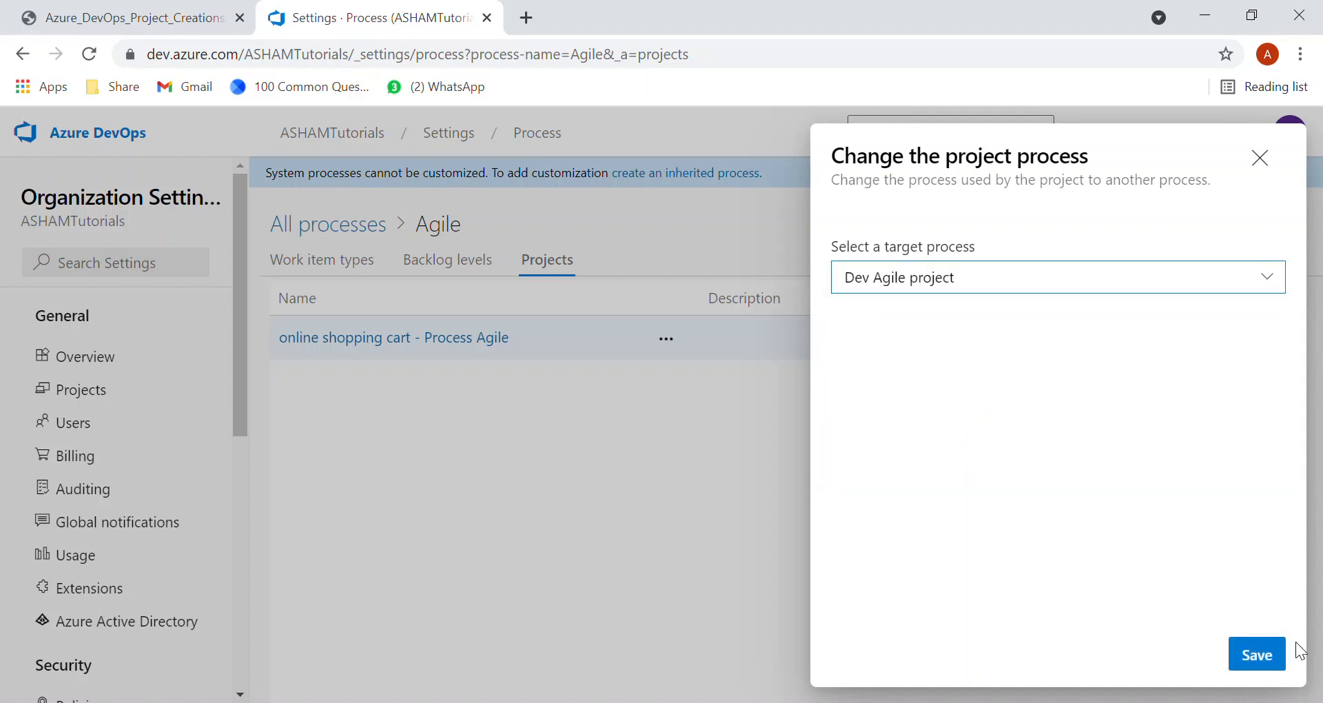
left_click(1272, 660)
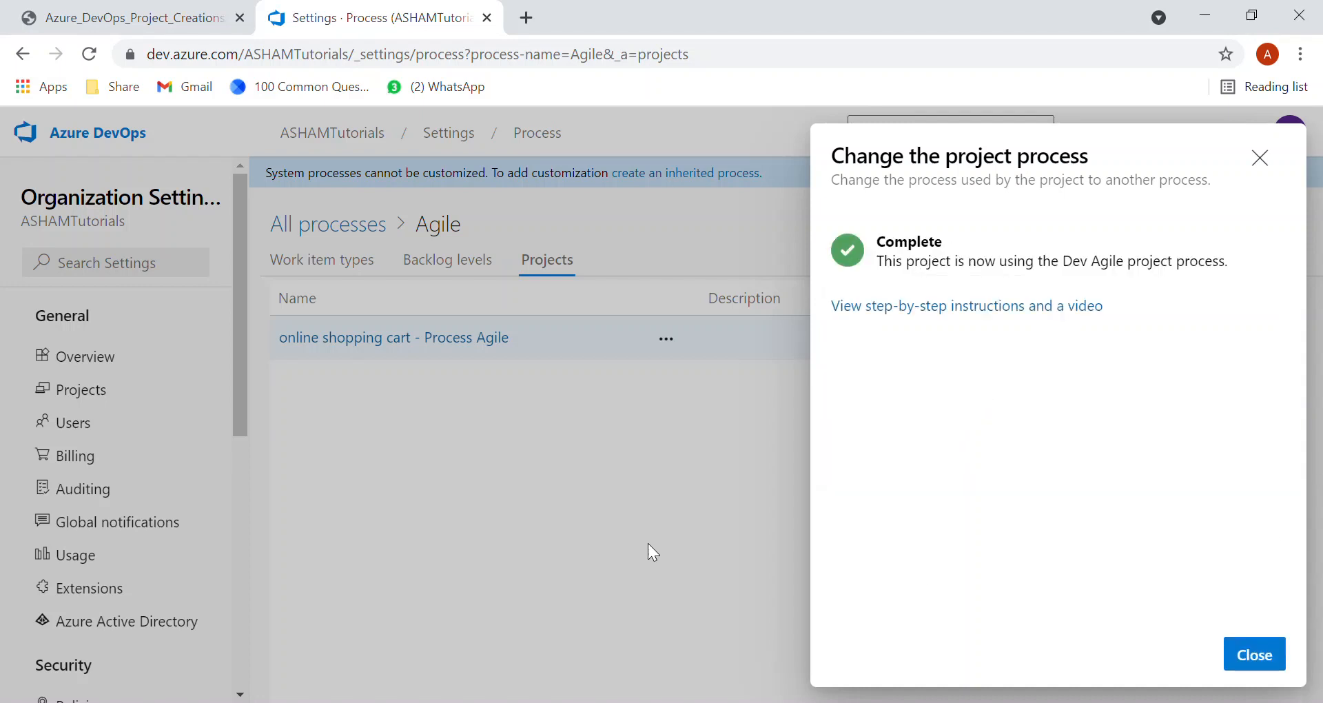
left_click(1256, 652)
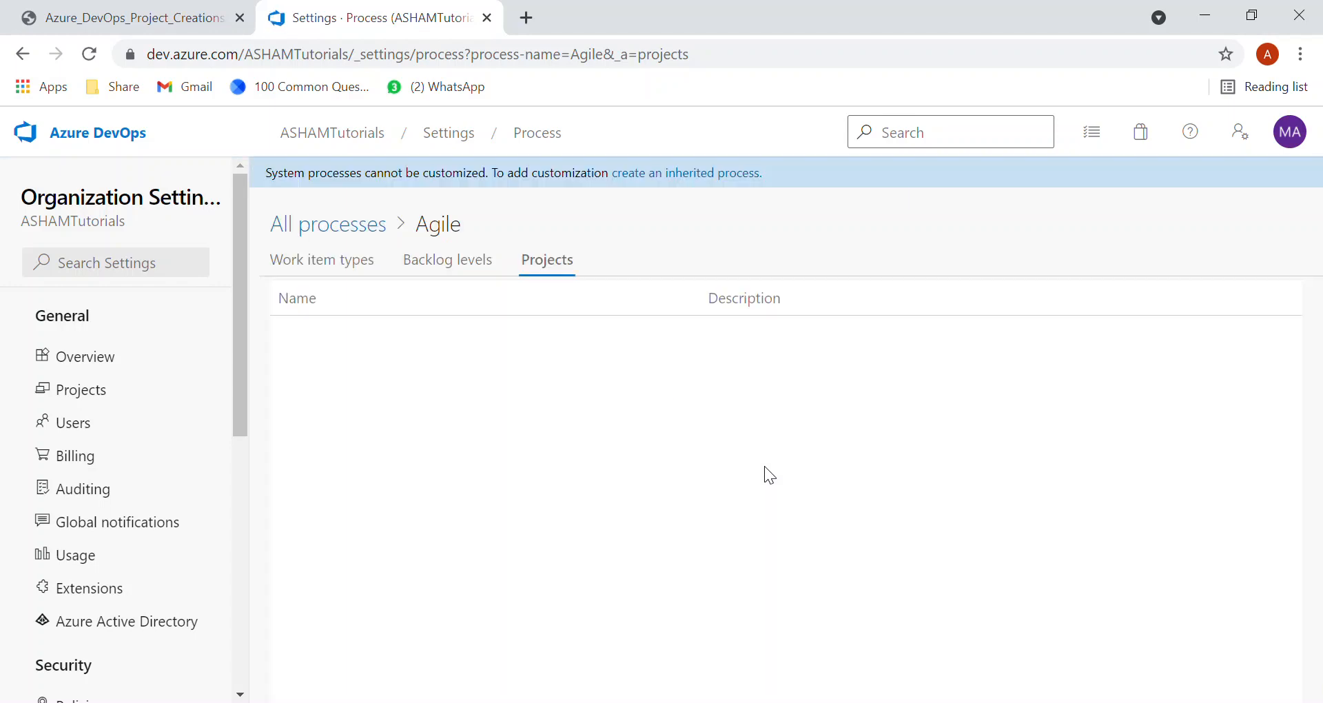
- Open the Bug work item type layout in the Dev Agile project process
left_click(335, 229)
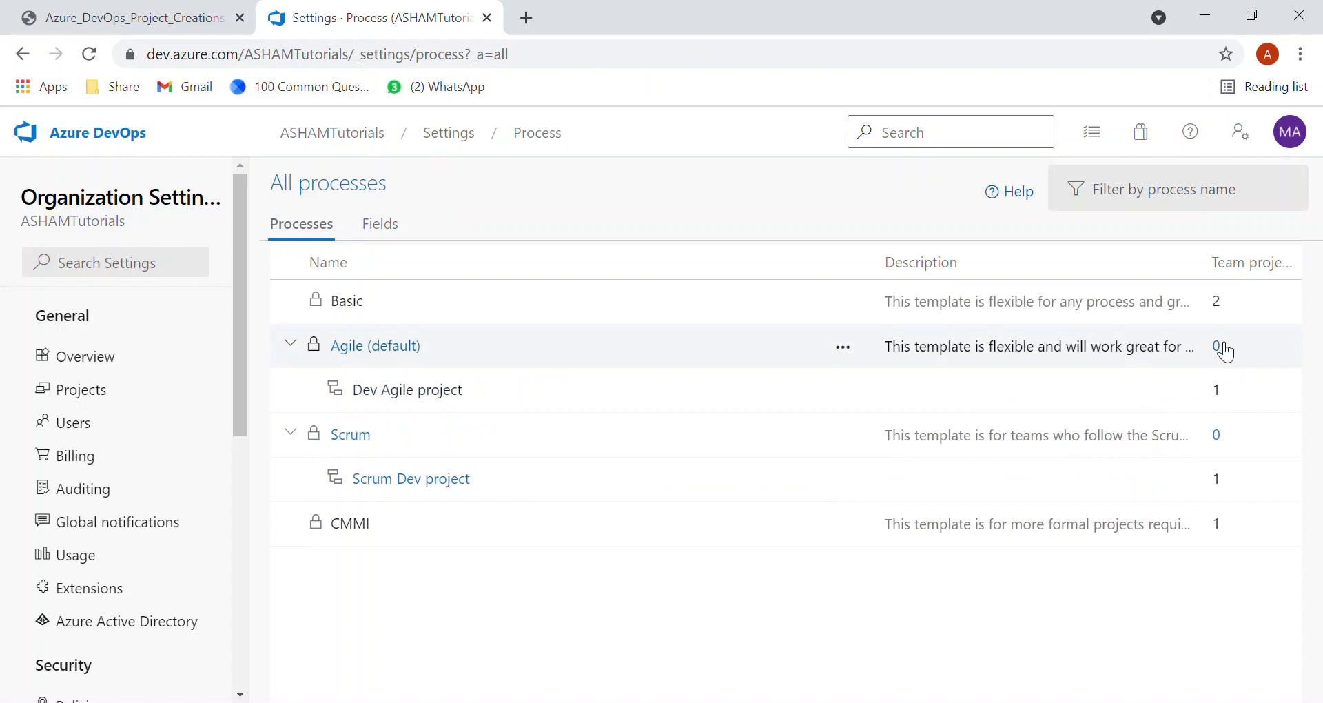
left_click(397, 390)
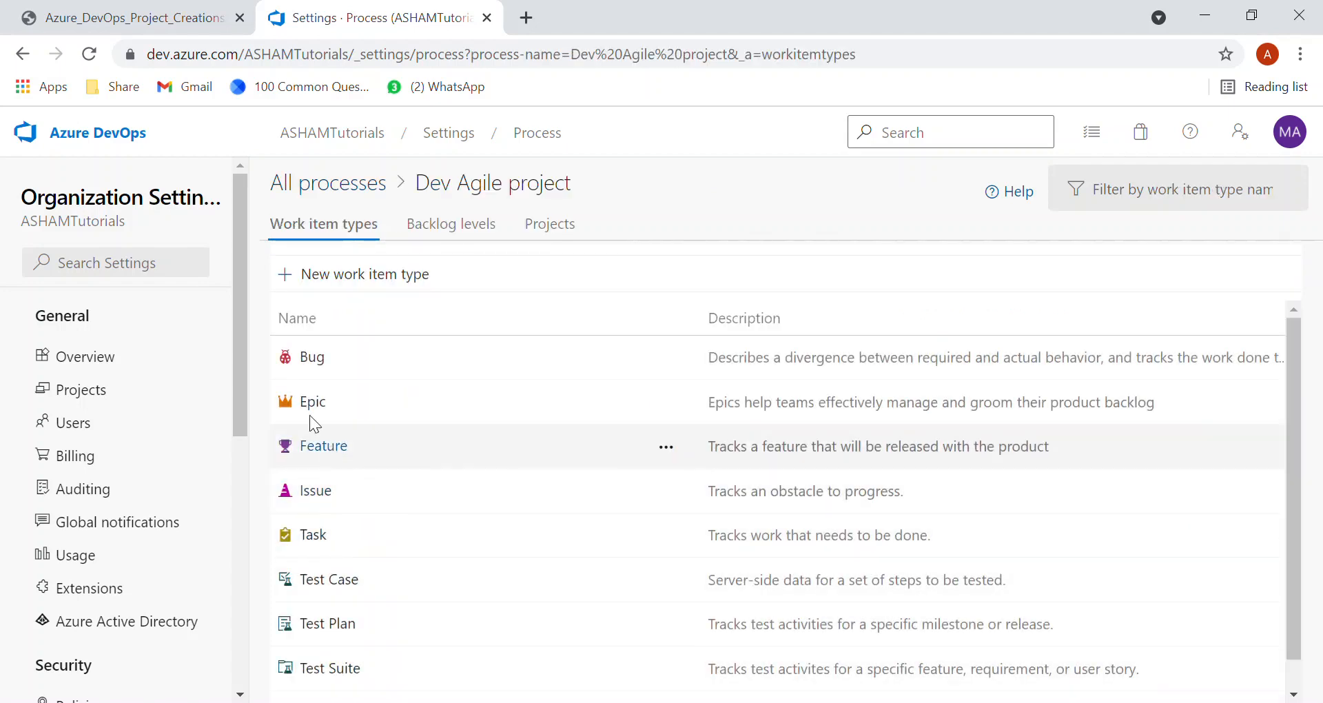
left_click(314, 358)
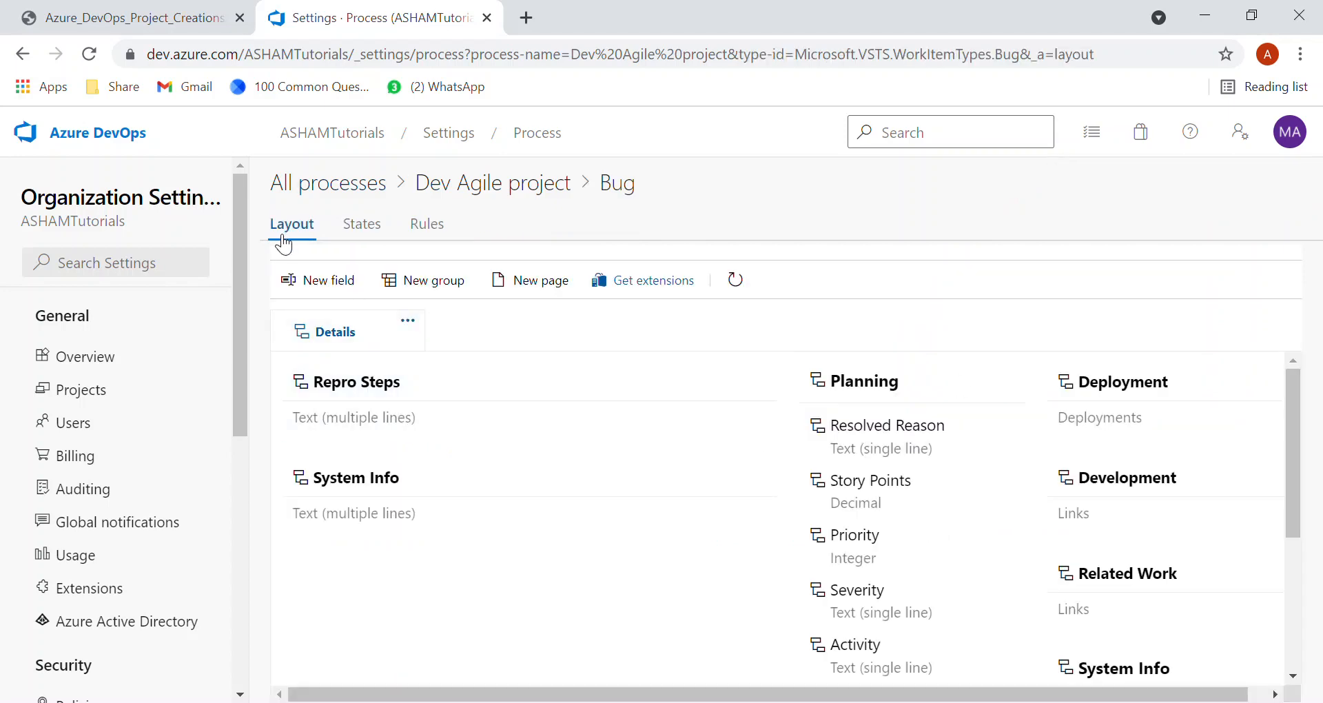
- Try to add a new field named "Dev Comments" of type Text (multiple lines) to the Bug work item type
left_click(319, 280)
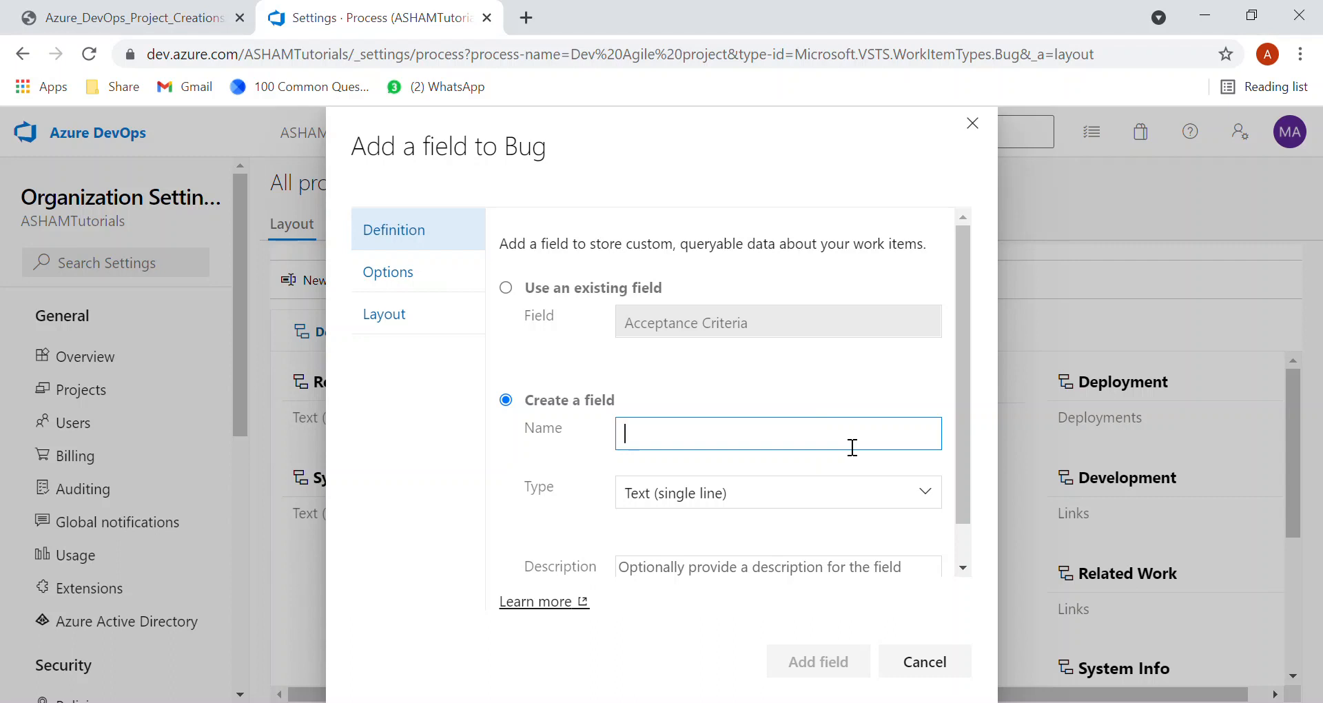
type("Dev ")
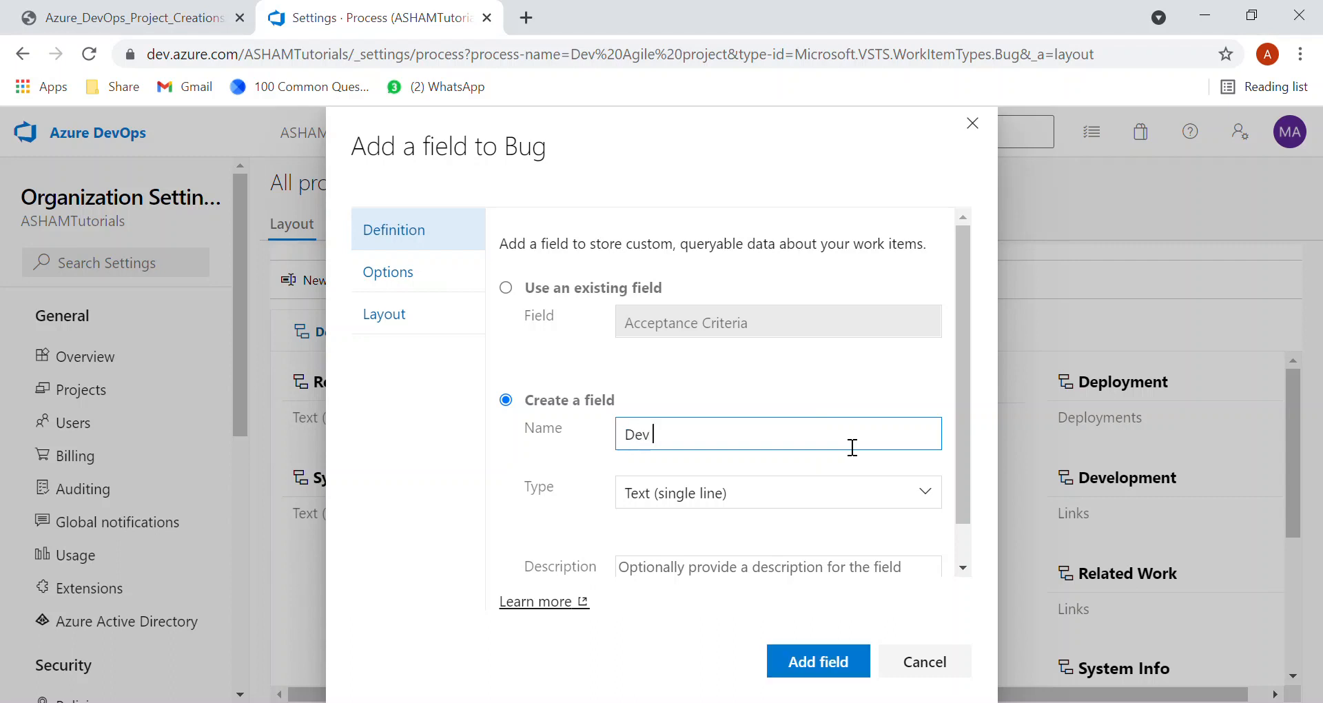
type("Comments")
left_click(817, 493)
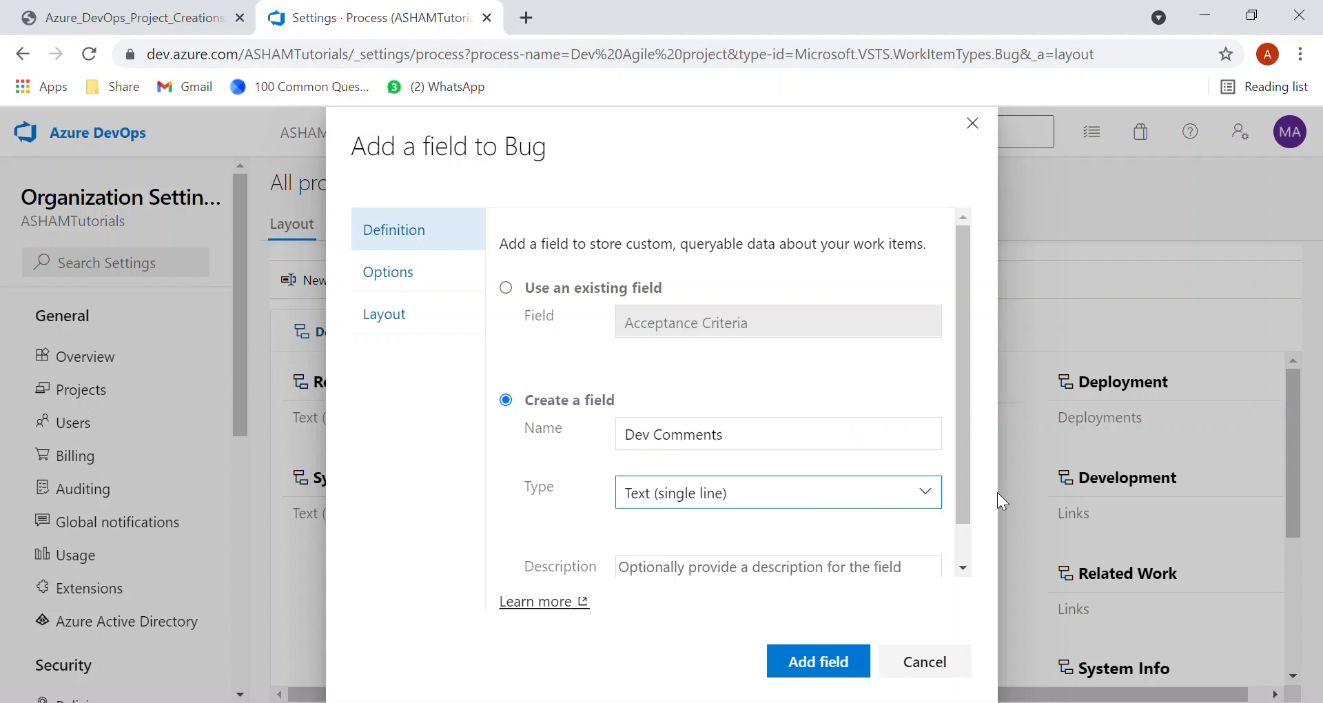
left_click(927, 492)
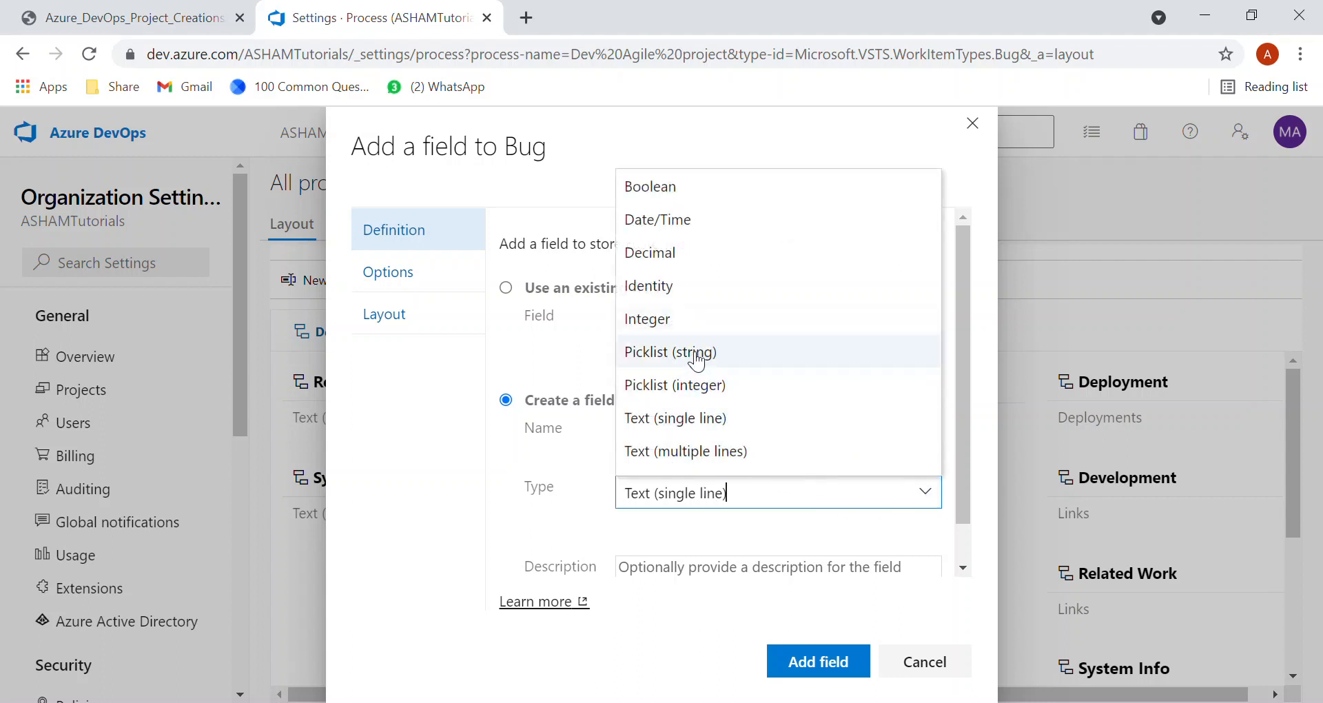
left_click(686, 452)
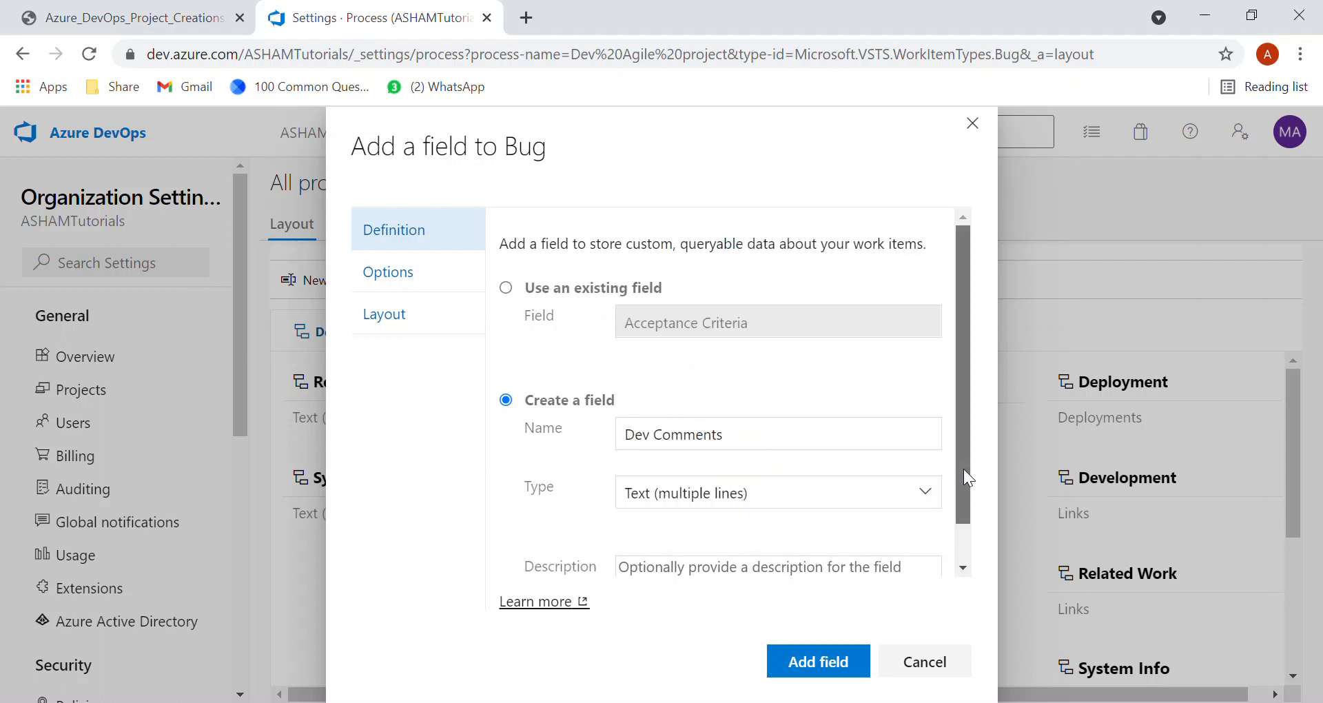
scroll(923, 538, "down", 1)
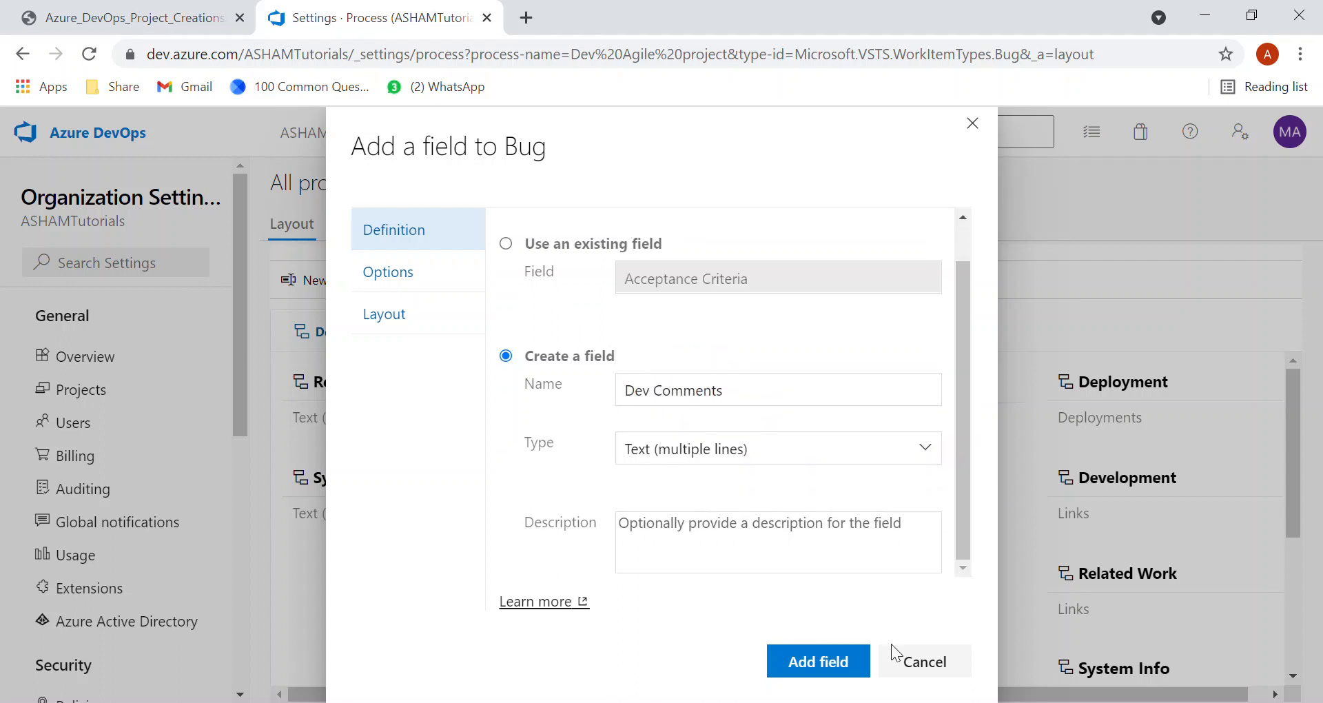
left_click(839, 664)
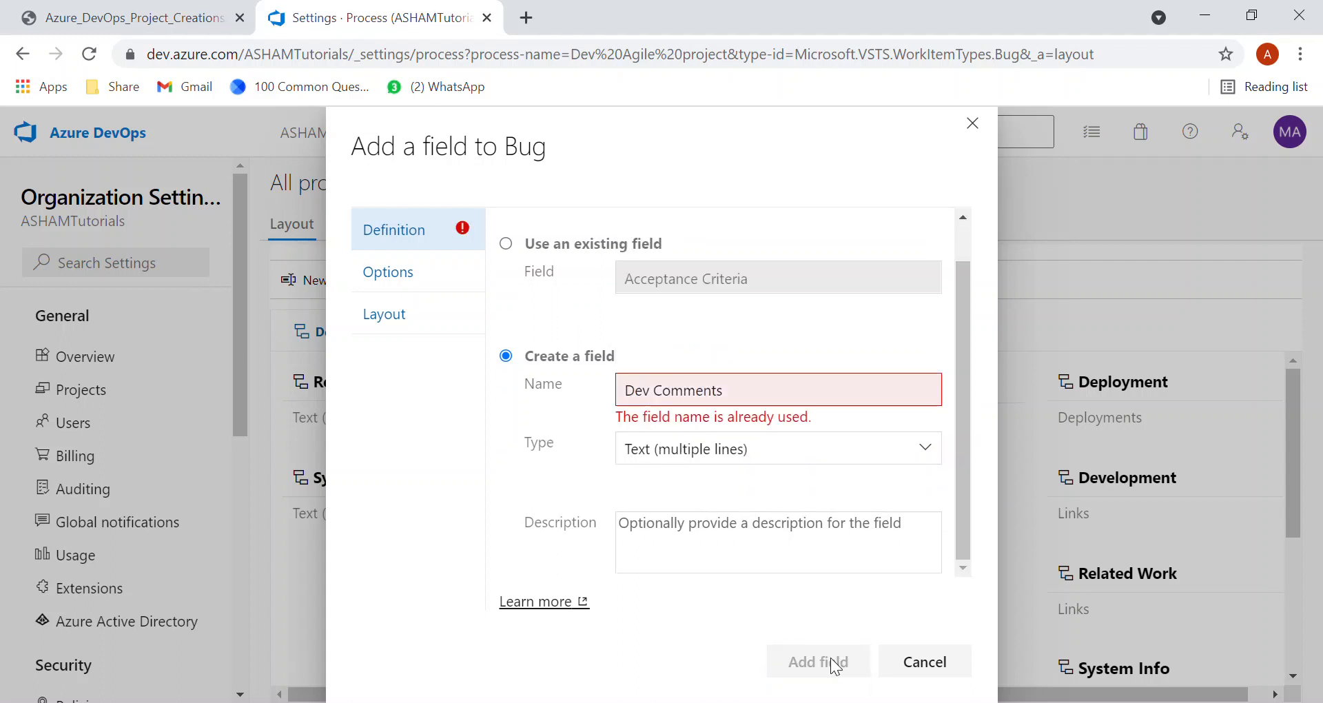
- Change the new field's name to "Dev Comments1" and add it to the Bug layout
left_click(755, 396)
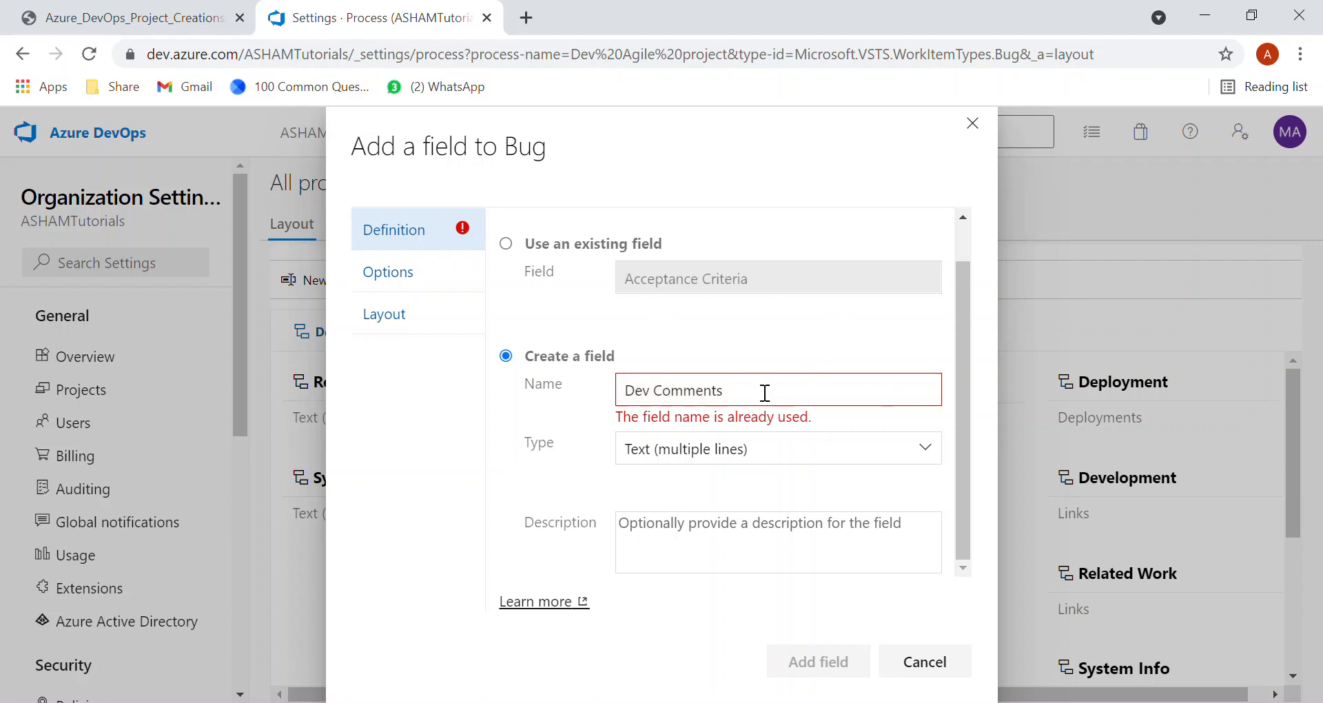
type("1")
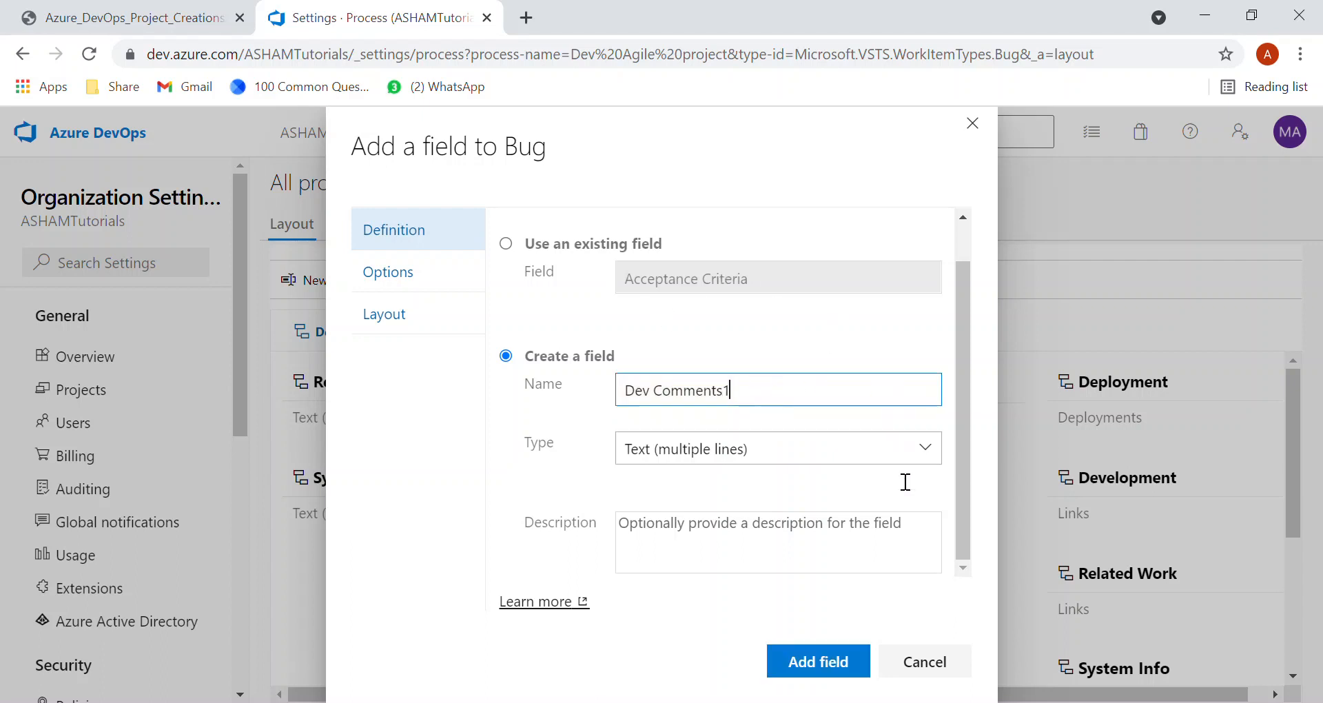
left_click(825, 663)
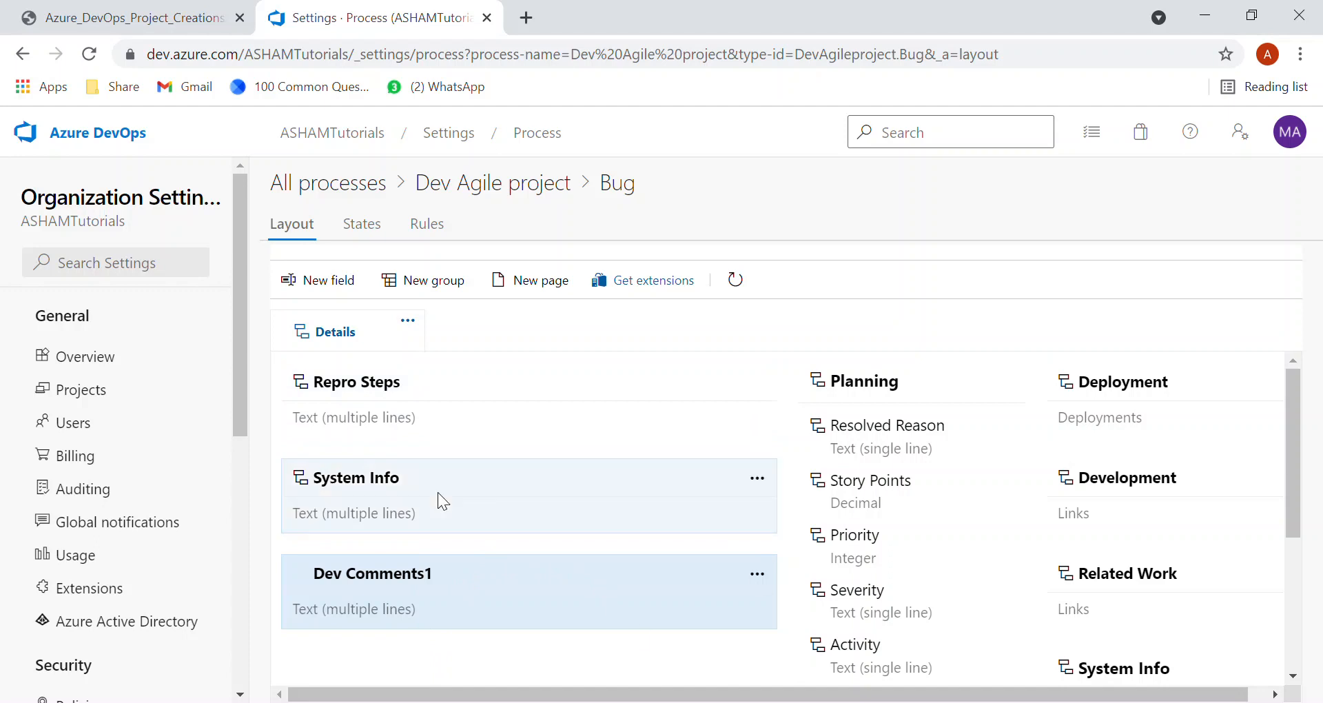
- Start a new field for the Bug work item type named "Bug Env" with type Picklist (string)
mouse_move(437, 492)
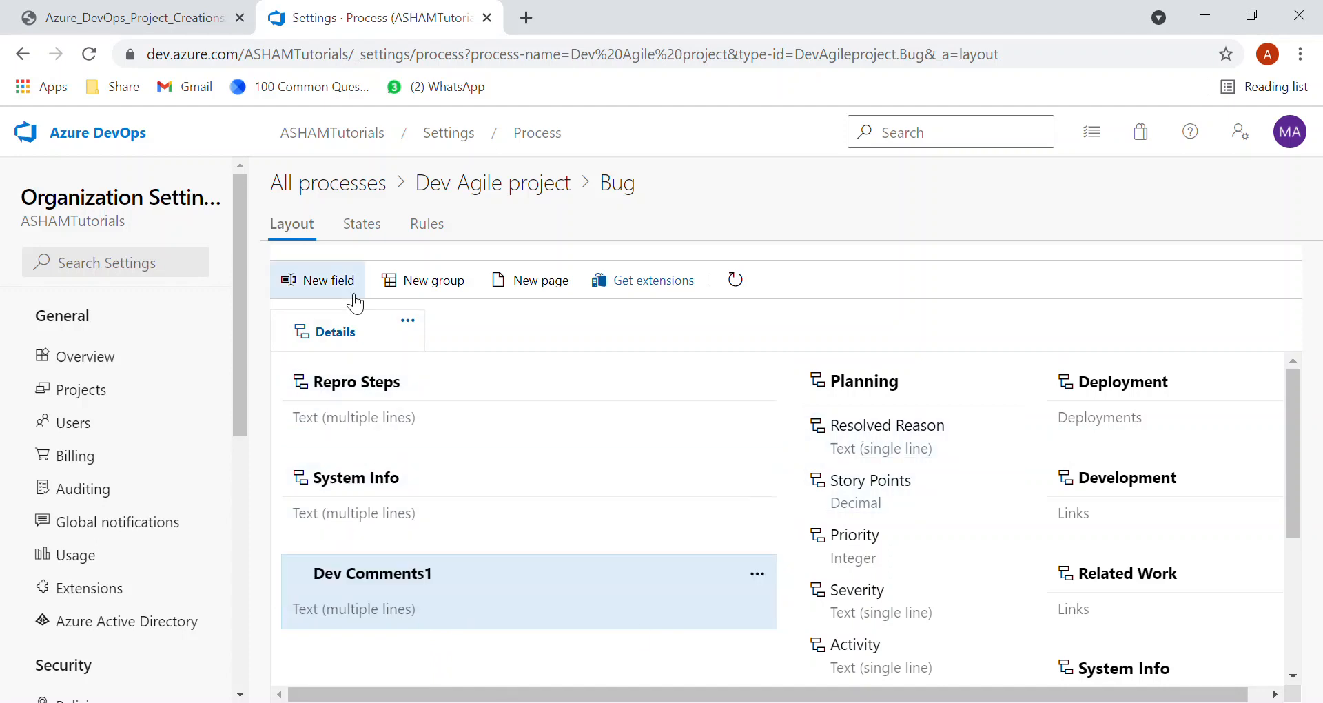
left_click(326, 288)
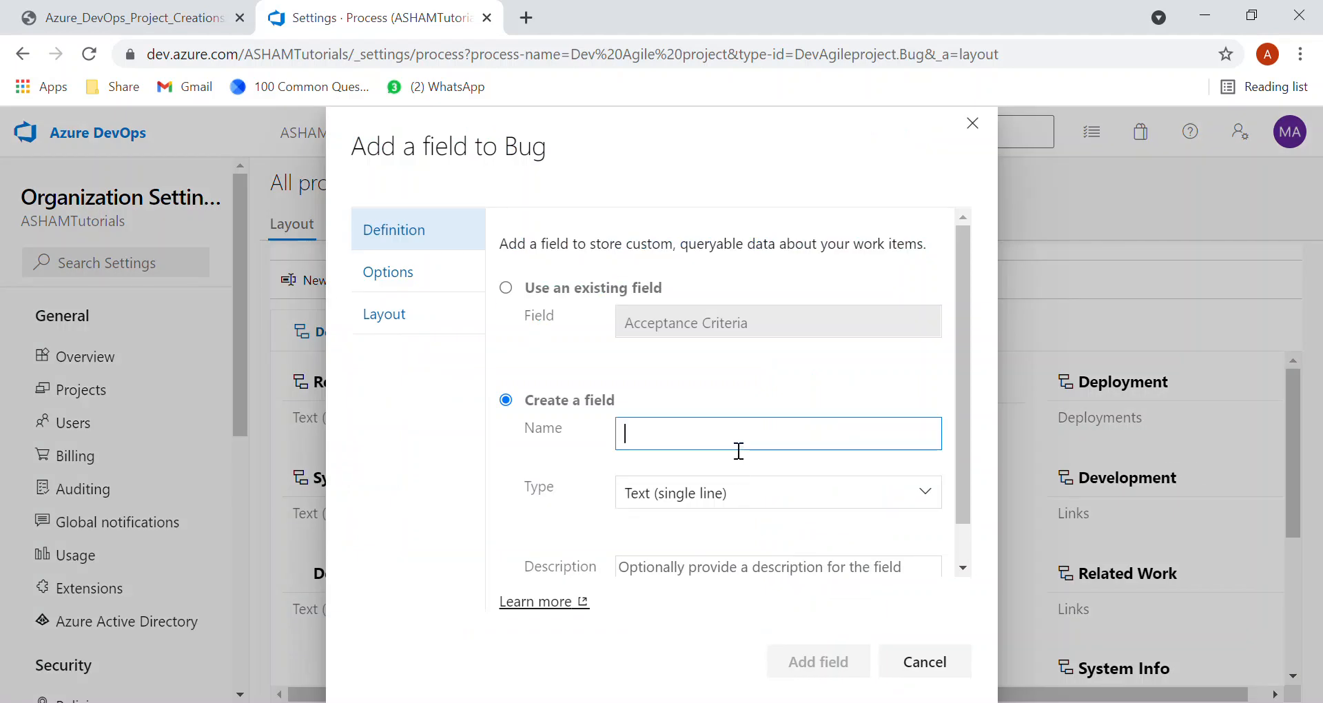
type("Bug ")
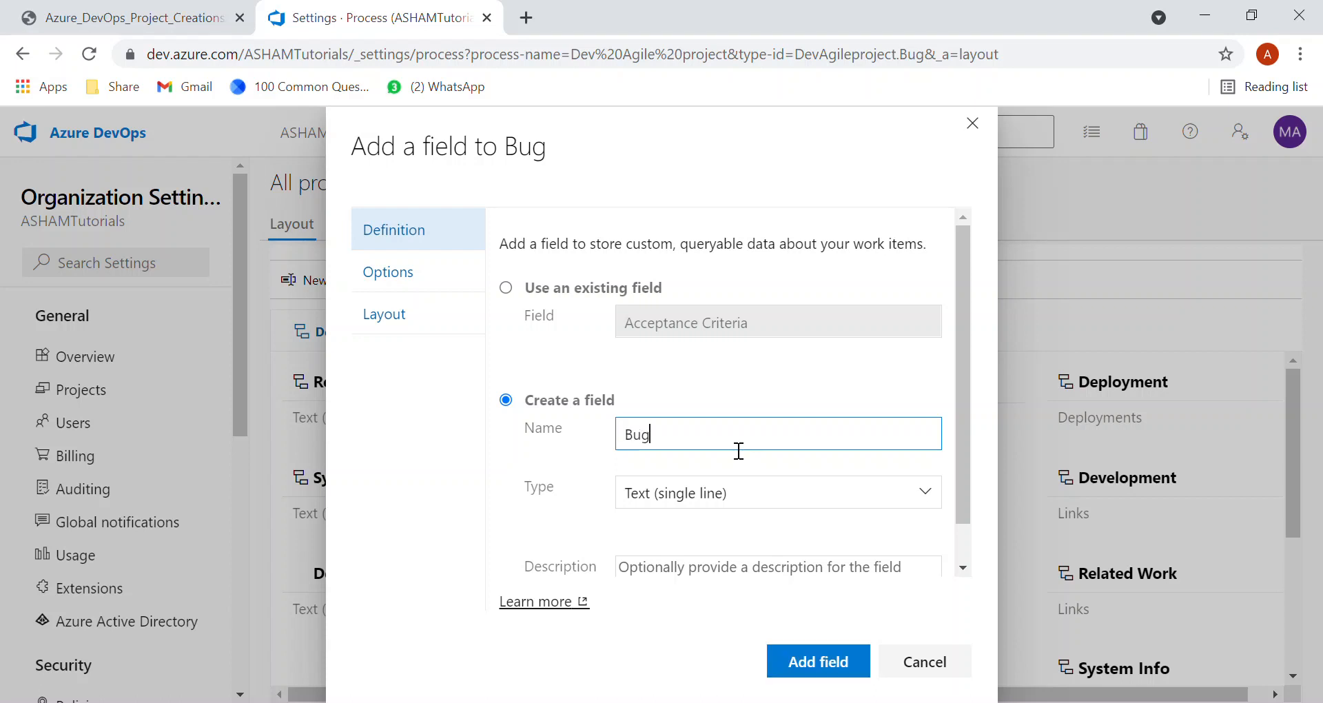
type("Fix")
key("BackSpace")
key("BackSpace")
key("BackSpace")
type("Env")
left_click(924, 499)
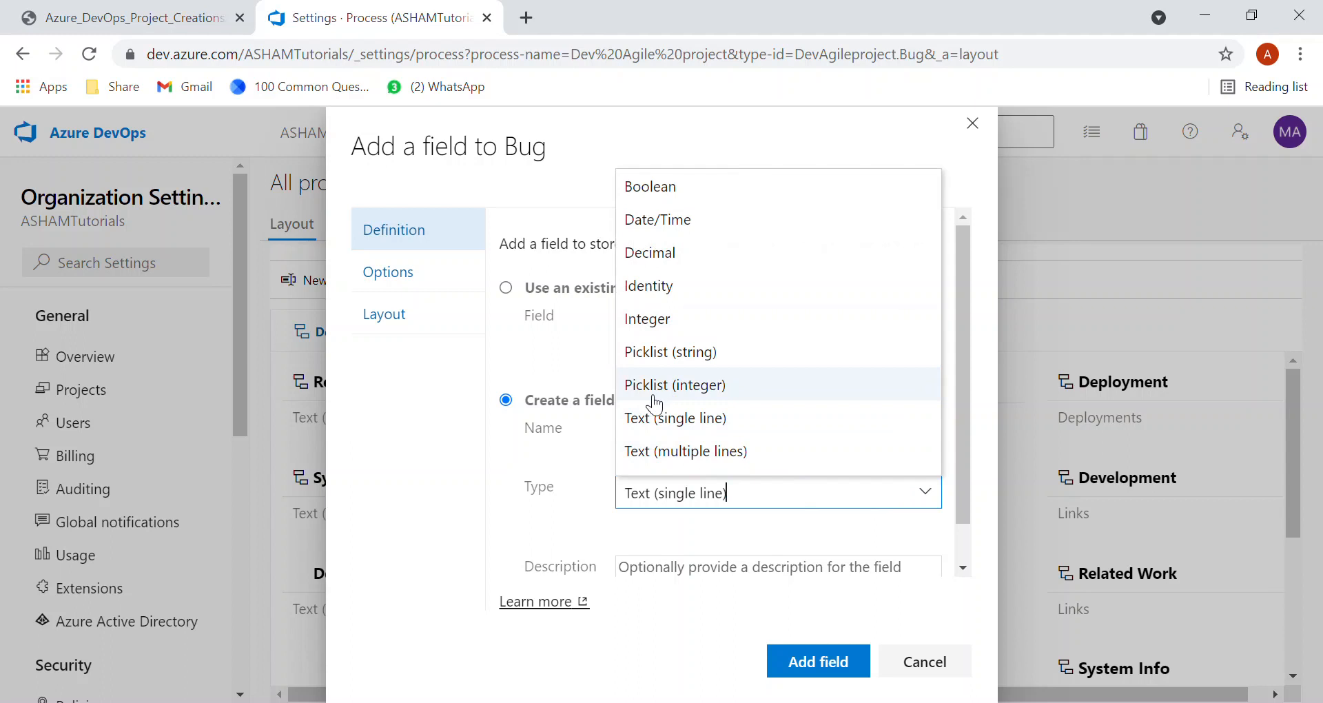
left_click(702, 364)
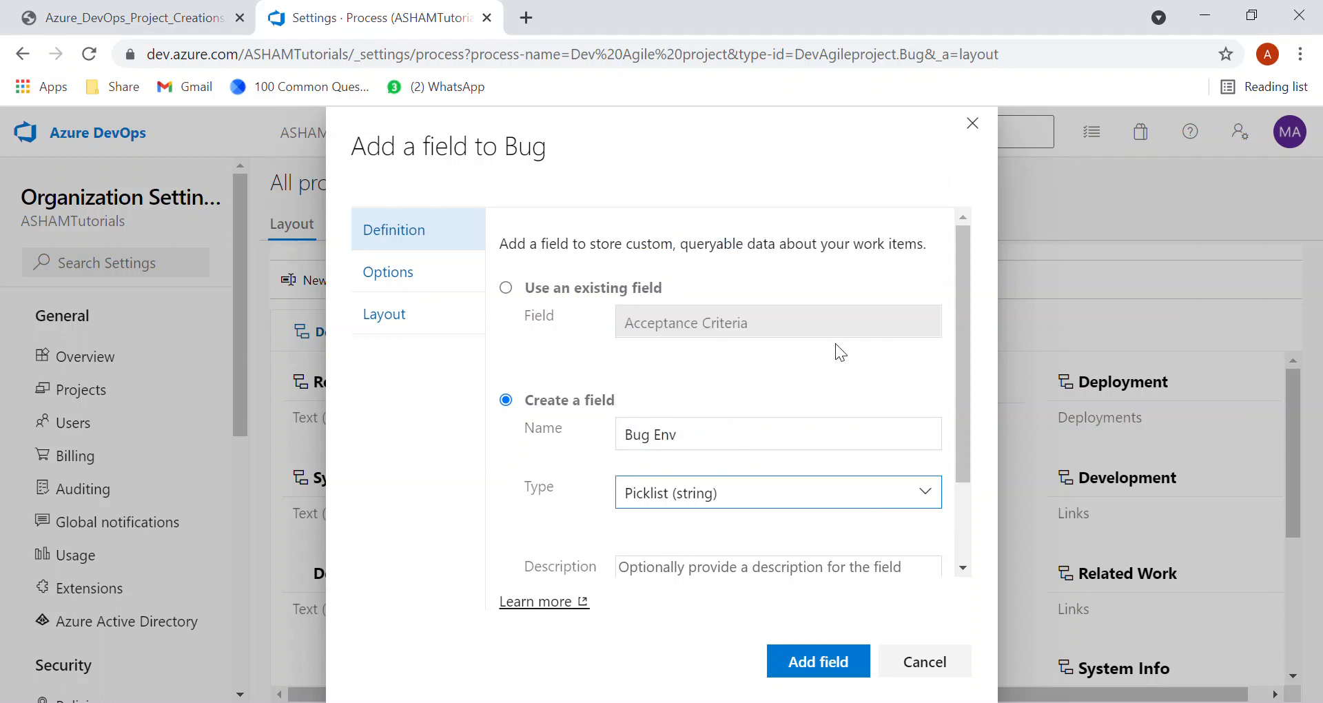
- Add the picklist items Dev, QA and Prod to the Bug Env field definition
scroll(826, 466, "down", 1)
scroll(827, 465, "down", 1)
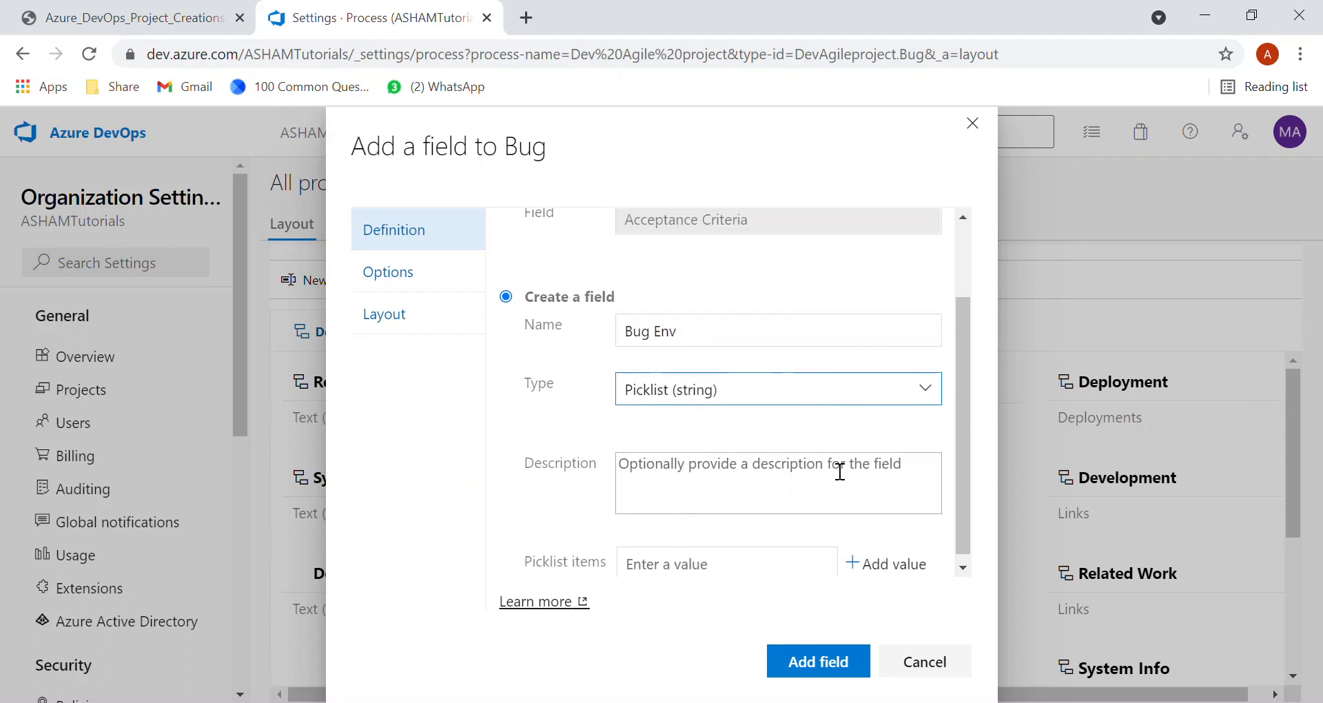
left_click(680, 572)
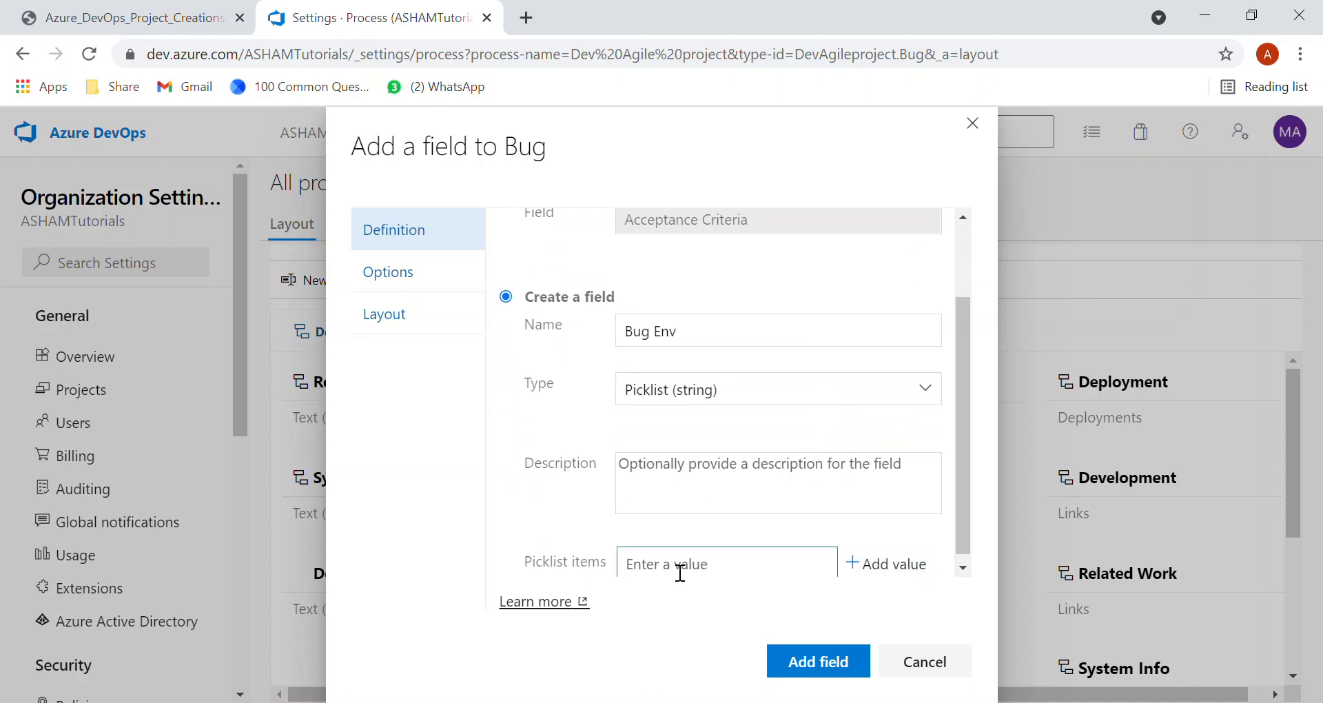
type("Dev")
left_click(886, 564)
type("QA")
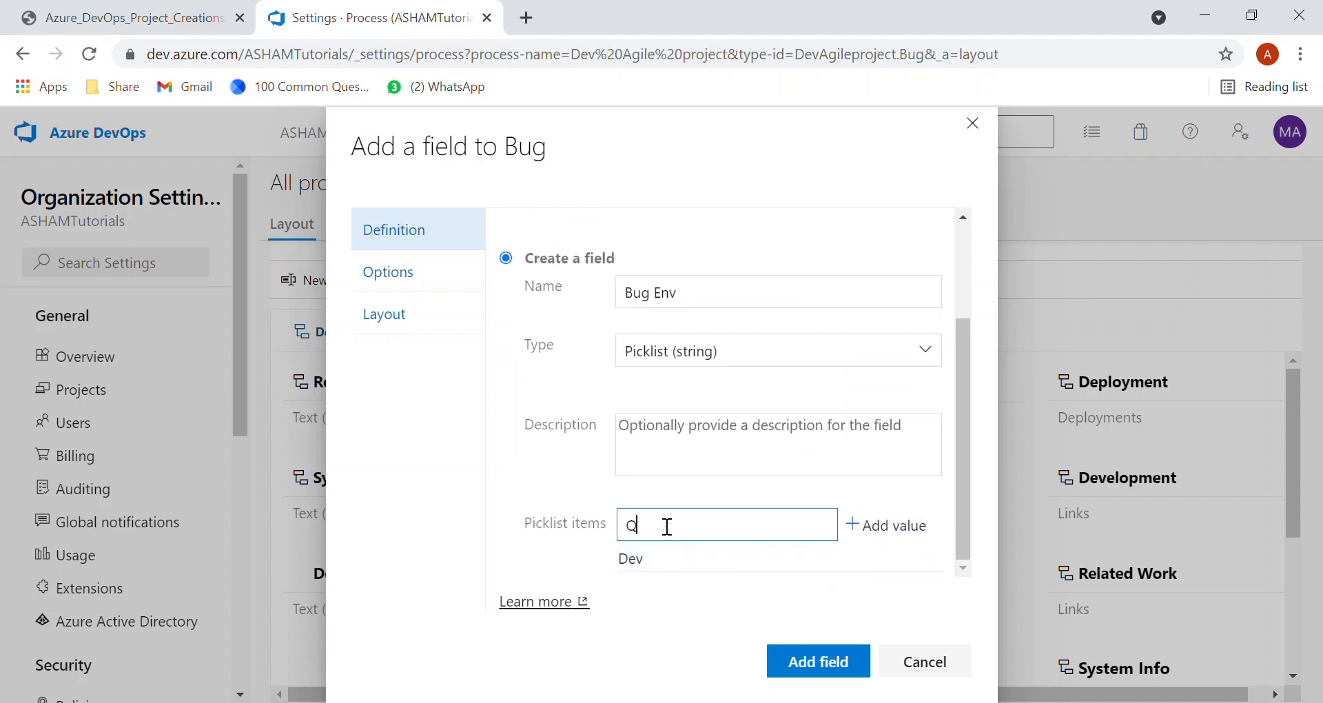
left_click(890, 525)
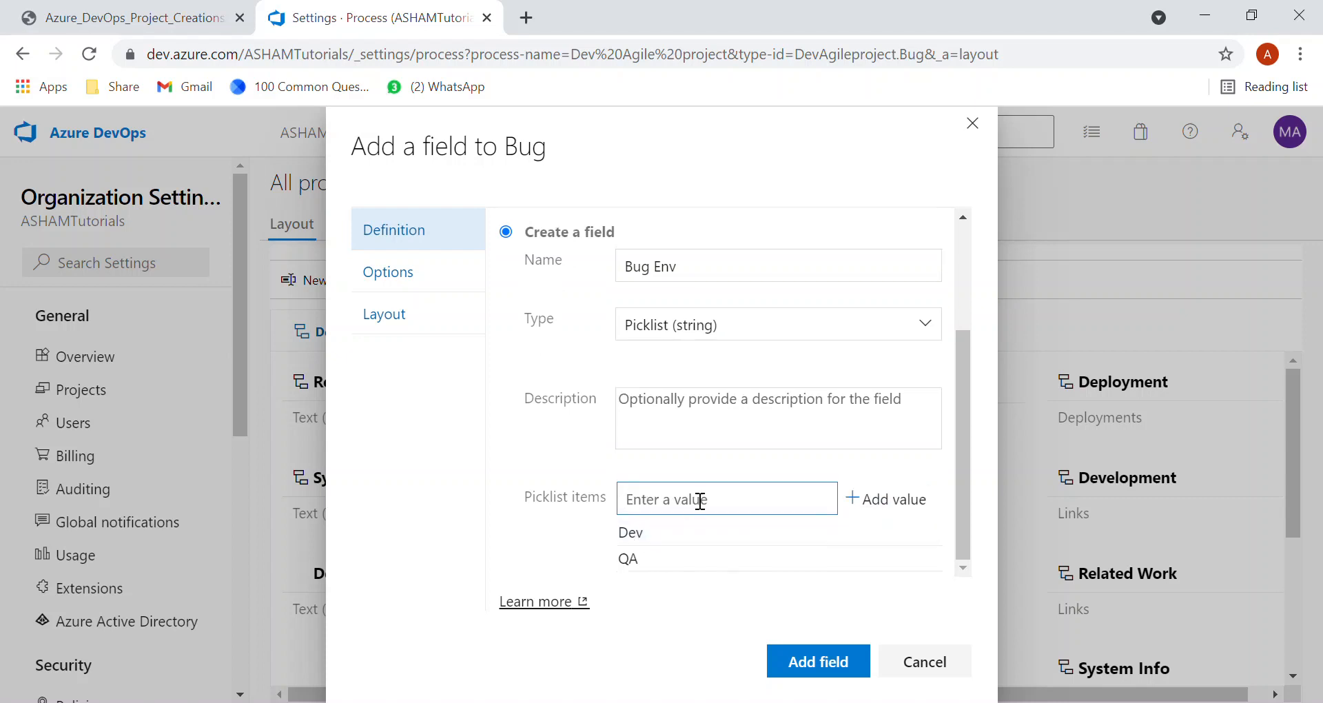
type("Prod")
left_click(887, 504)
- Add the Bug Env field to the Bug layout and move it into the Planning group below Activity
left_click(833, 662)
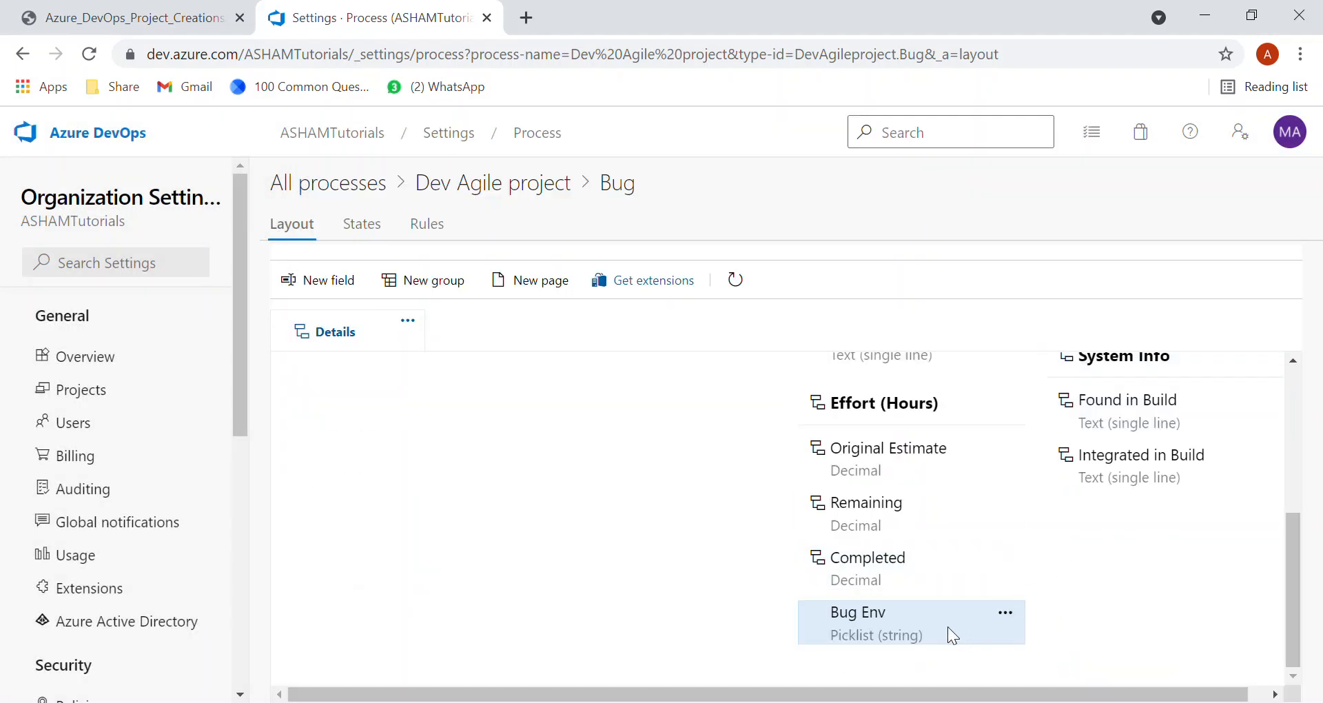
mouse_move(950, 628)
left_mouse_down()
mouse_move(955, 325)
mouse_move(948, 671)
mouse_move(979, 645)
mouse_move(972, 635)
left_mouse_up()
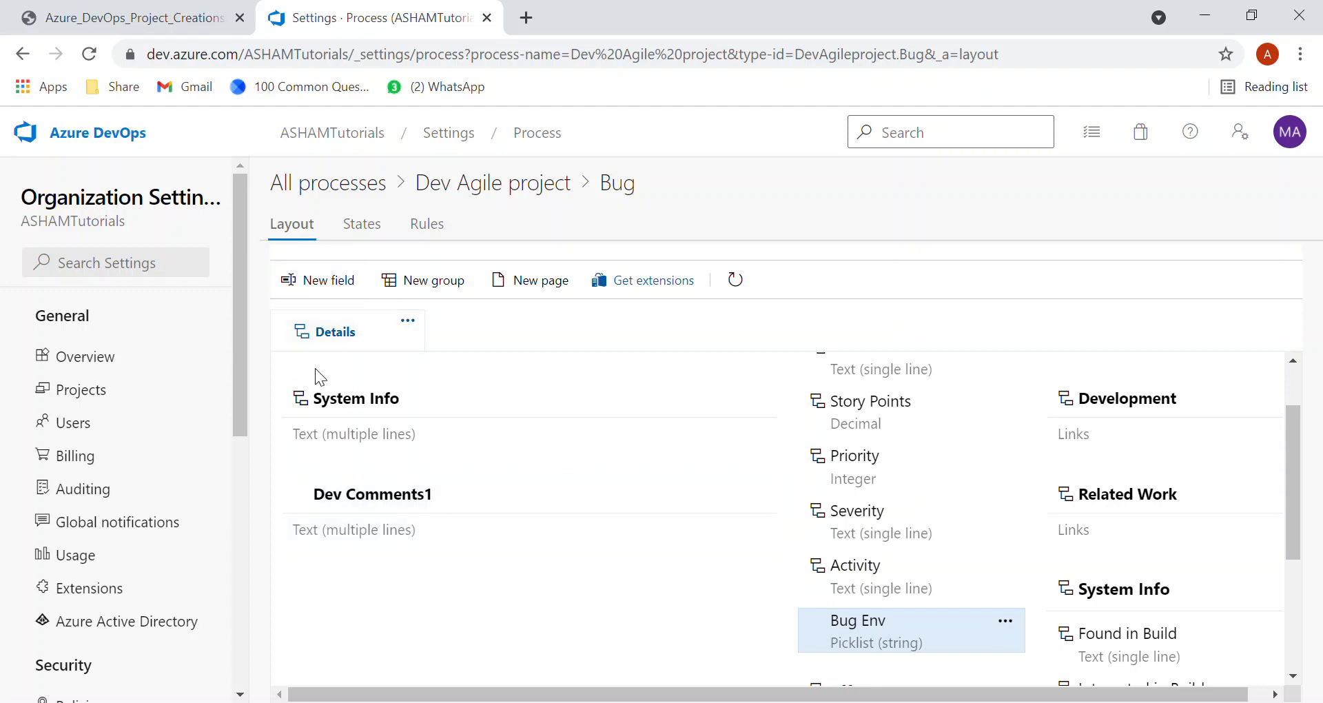
- Return to the process list and view the projects that use the Dev Agile project process
left_click(347, 186)
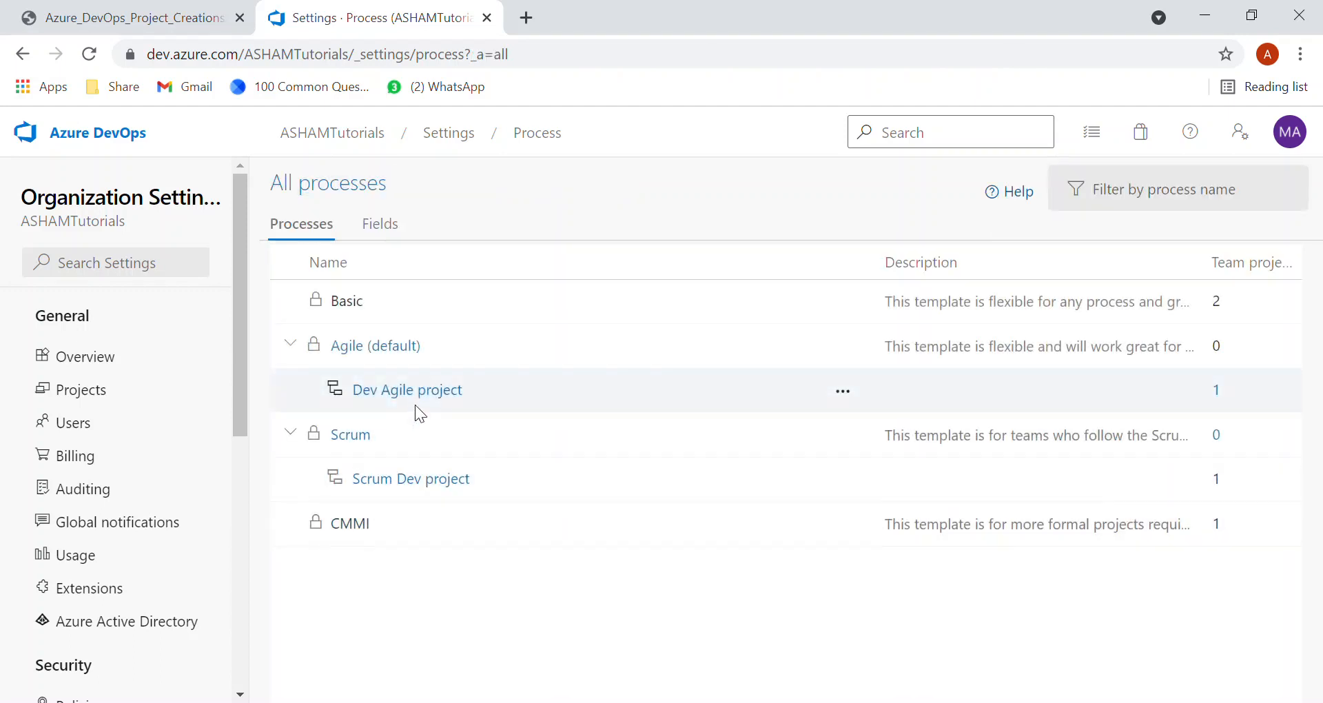
left_click(433, 398)
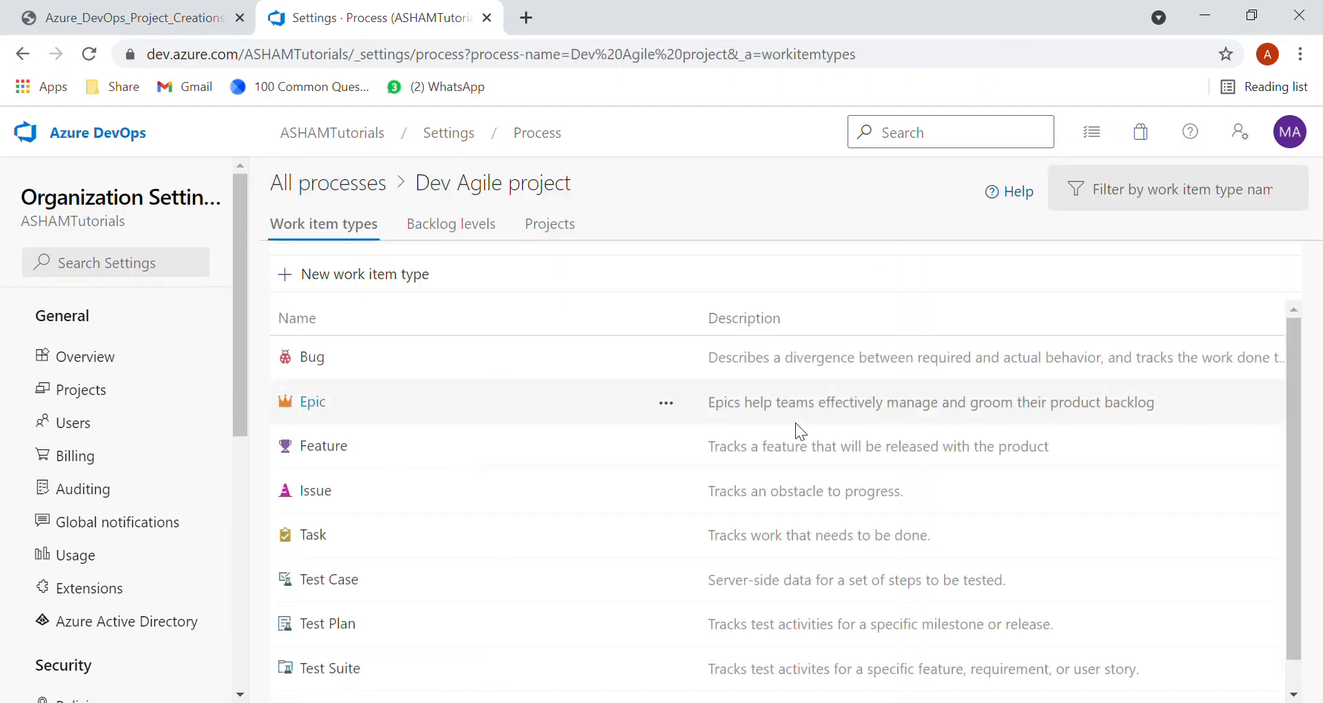
left_click(590, 236)
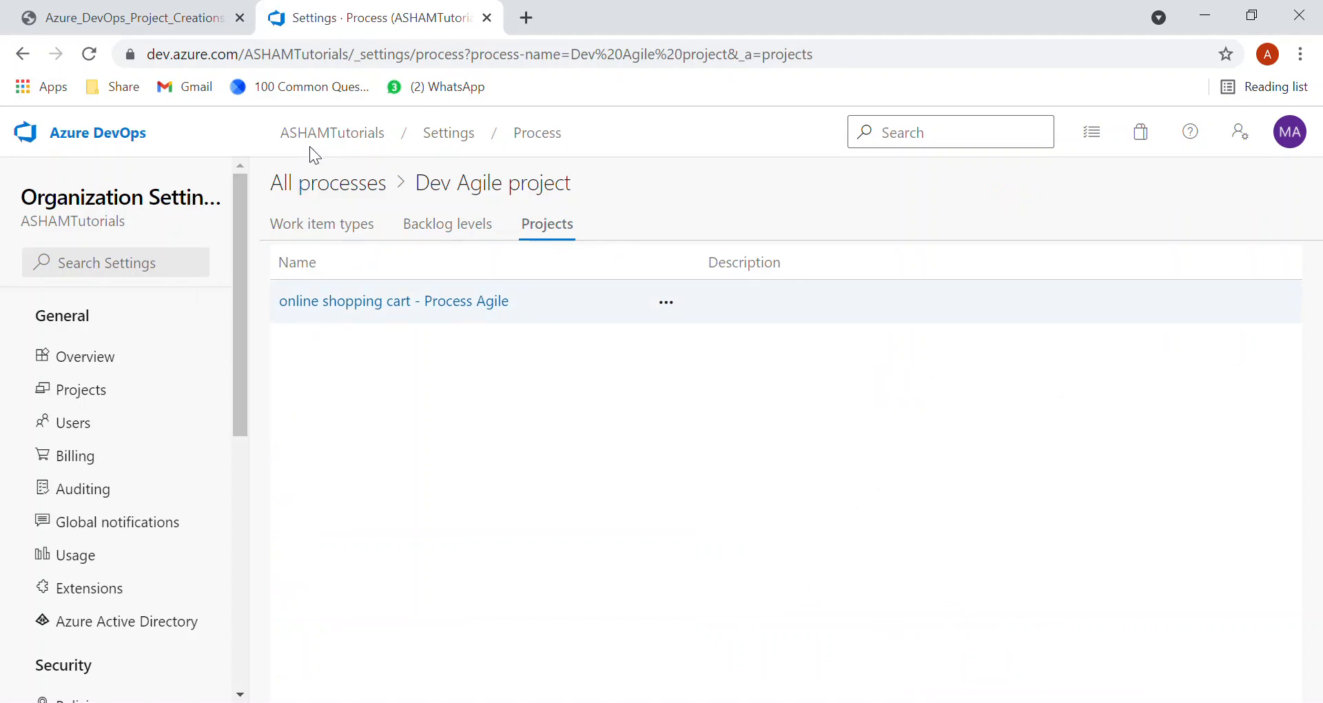
- Open the "online shopping cart - Process Agile" project from the ASHAMTutorials organization and go to its backlog
left_click(367, 131)
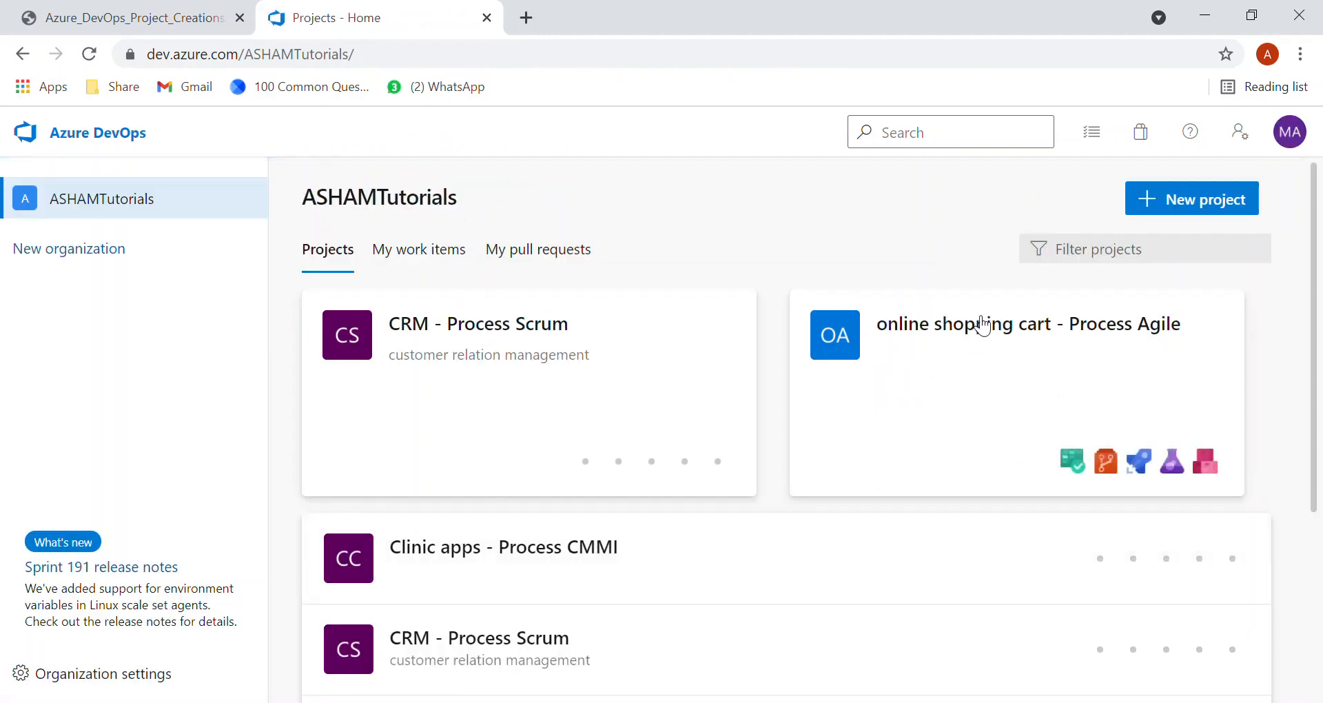
left_click(1192, 510)
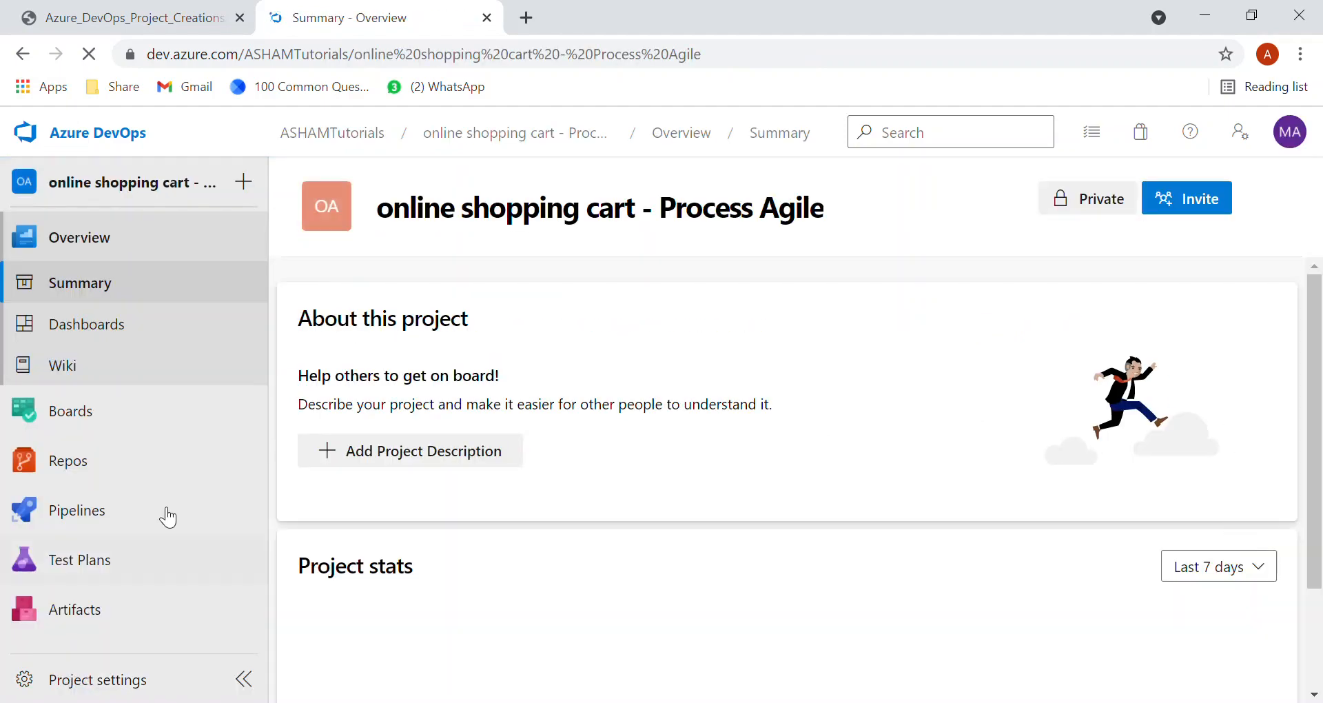
mouse_move(91, 496)
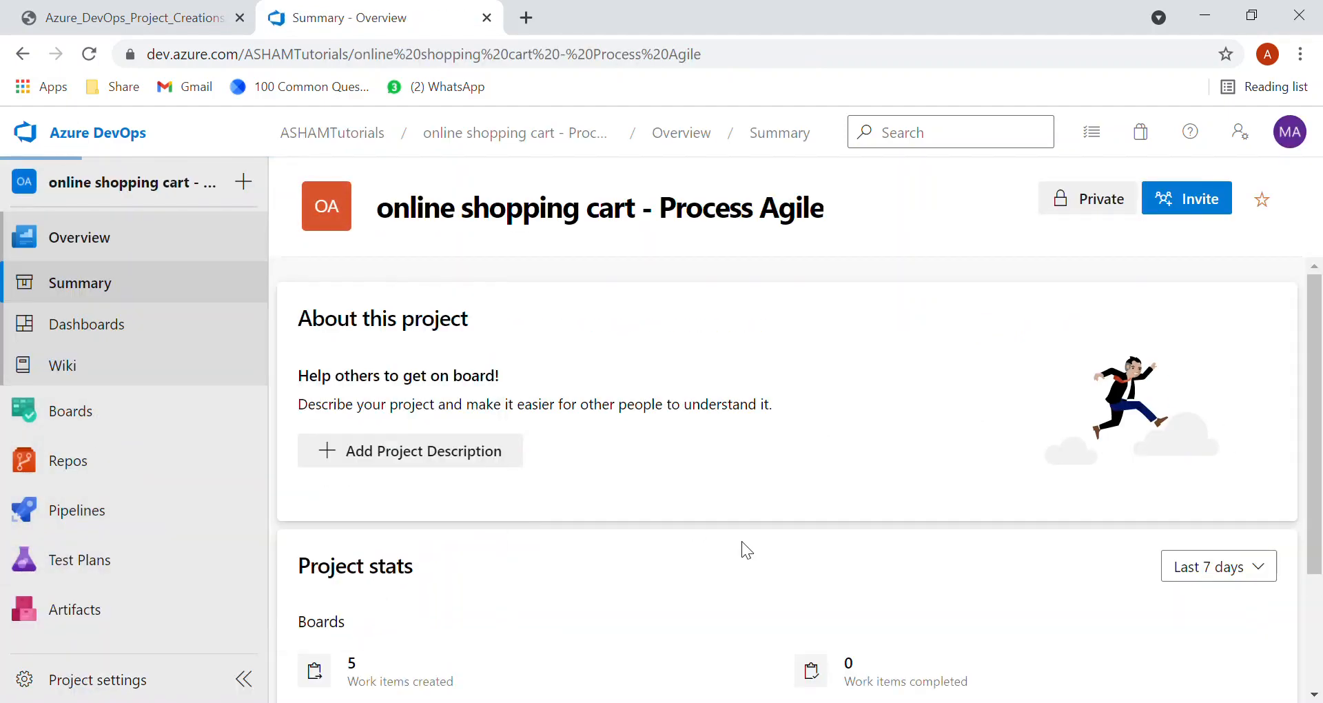
left_click(291, 420)
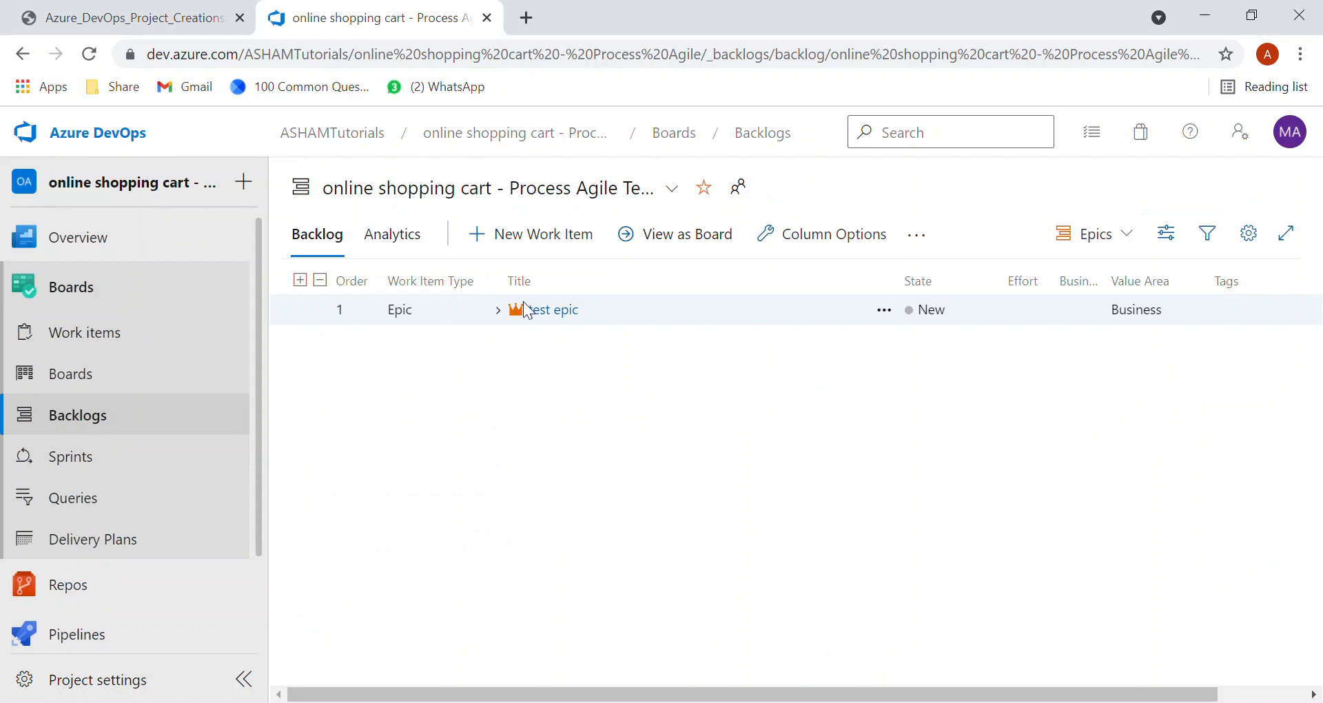
- Expand test epic, test feature and test story in the backlog and open the "test bugs" bug
left_click(497, 310)
left_click(515, 340)
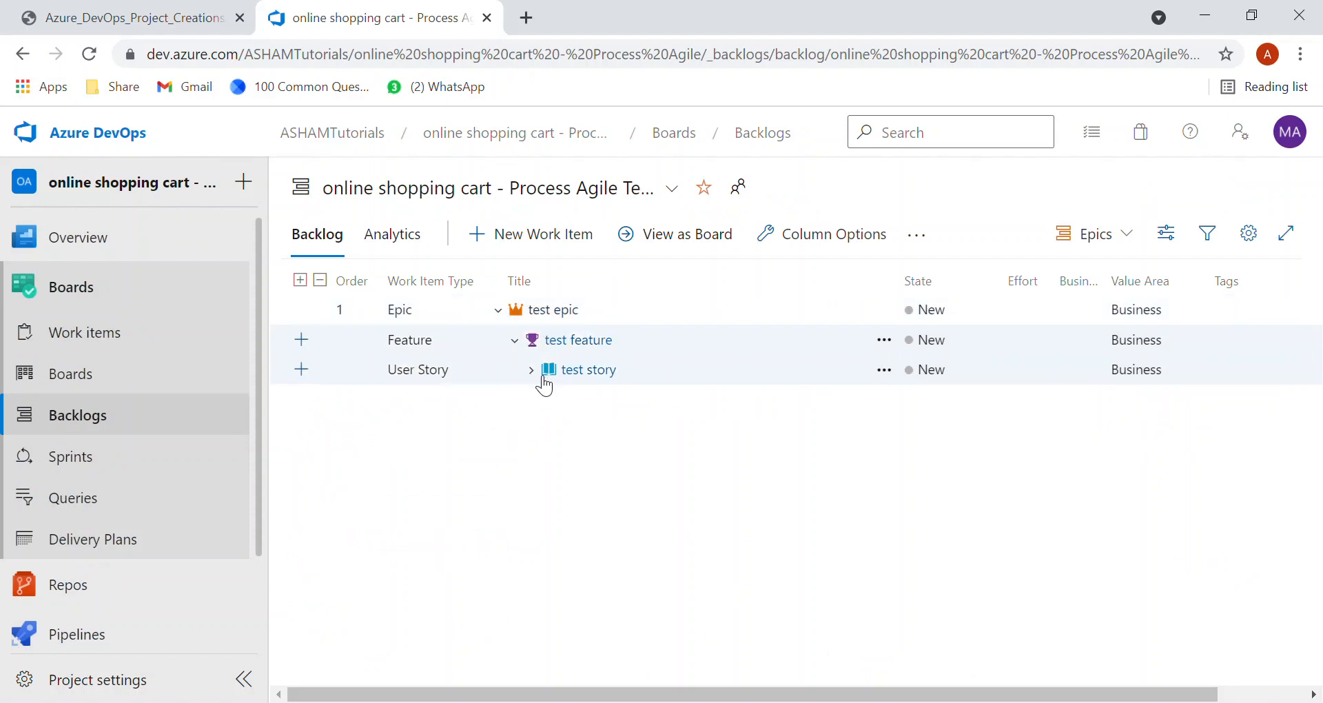
left_click(531, 370)
left_click(606, 437)
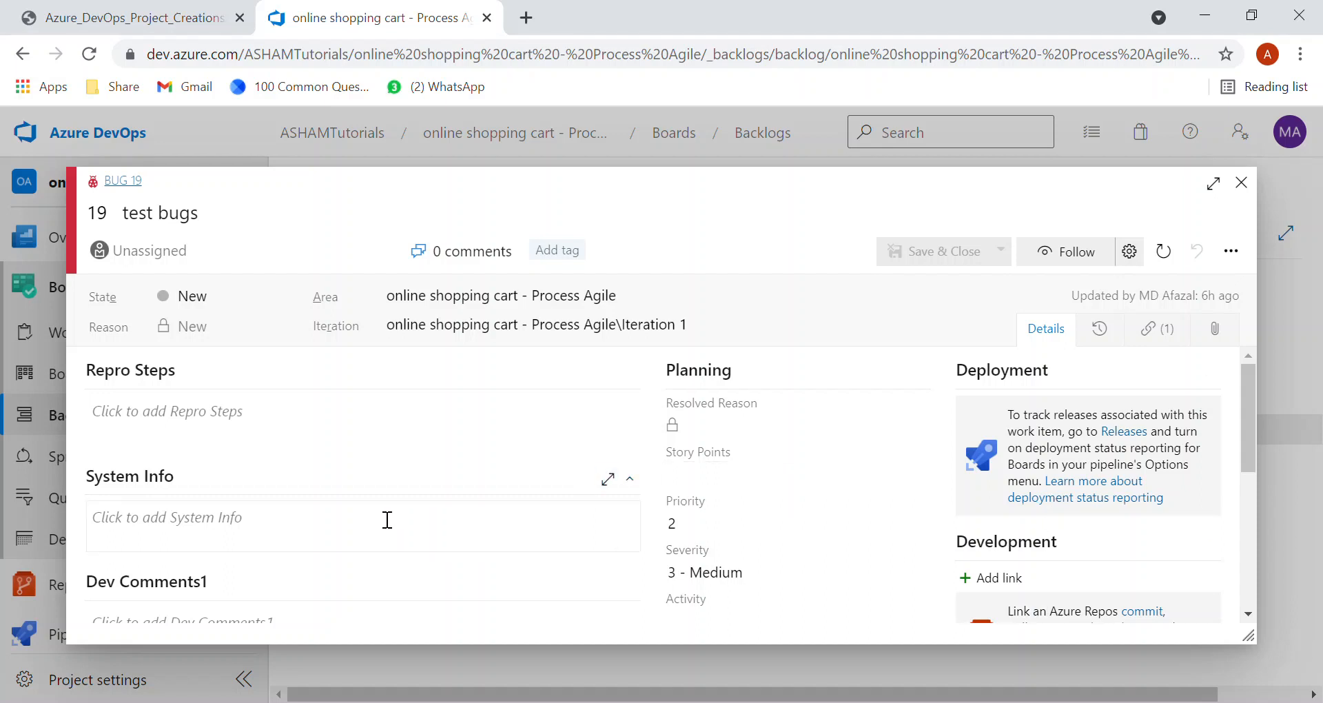
- Find the custom Dev Comments1 and Bug Env fields in the bug form and show the Bug Env options
scroll(387, 520, "down", 1)
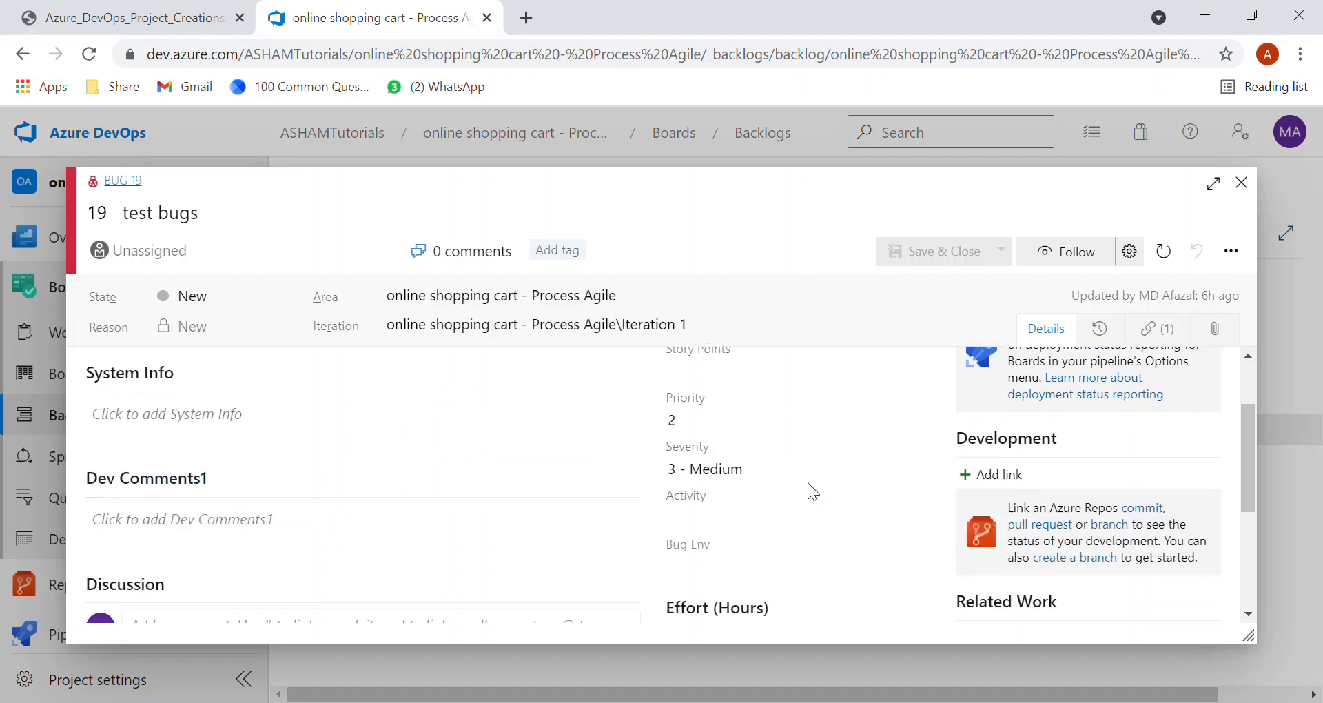
scroll(774, 531, "down", 1)
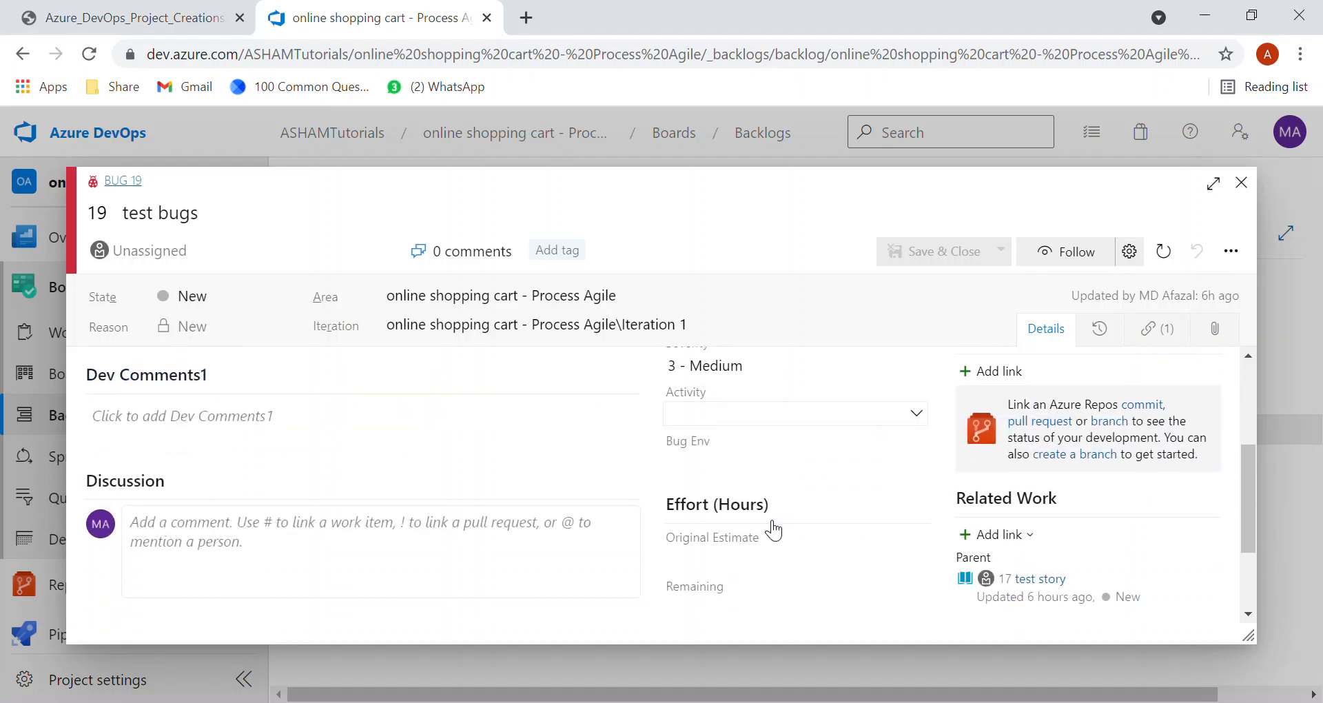
left_click(708, 463)
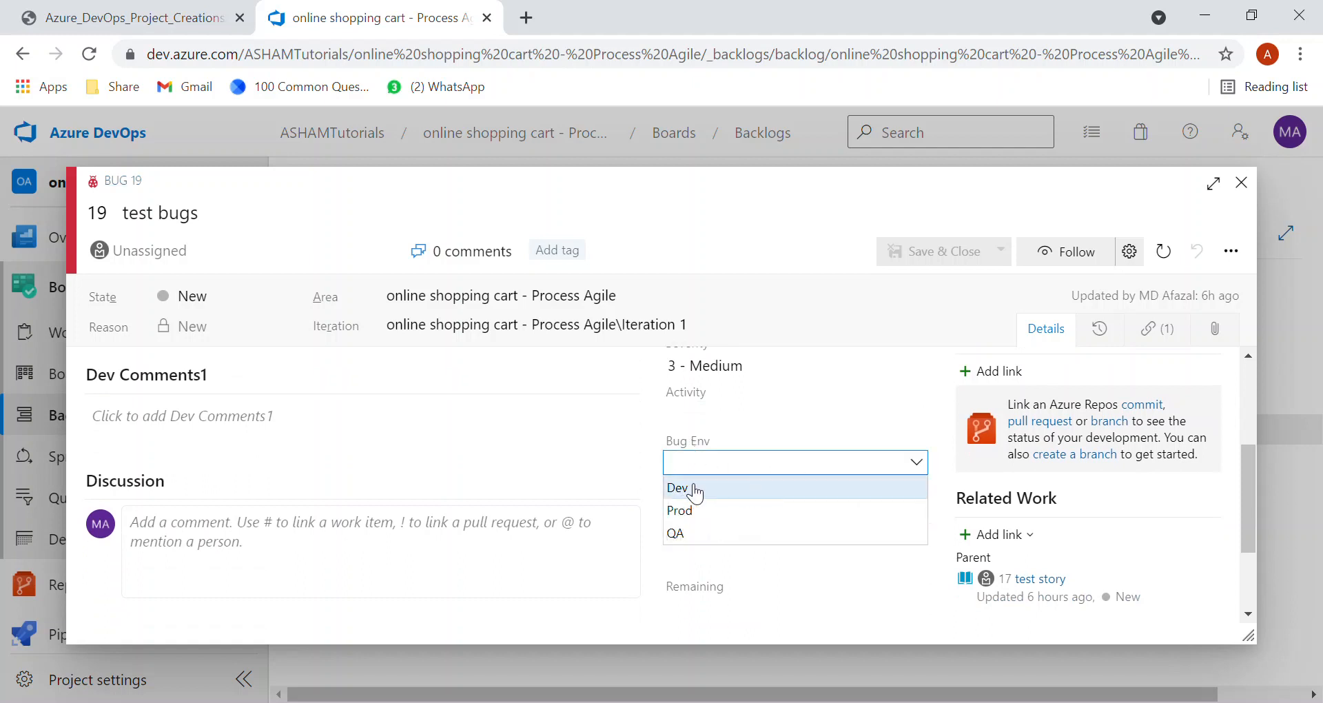